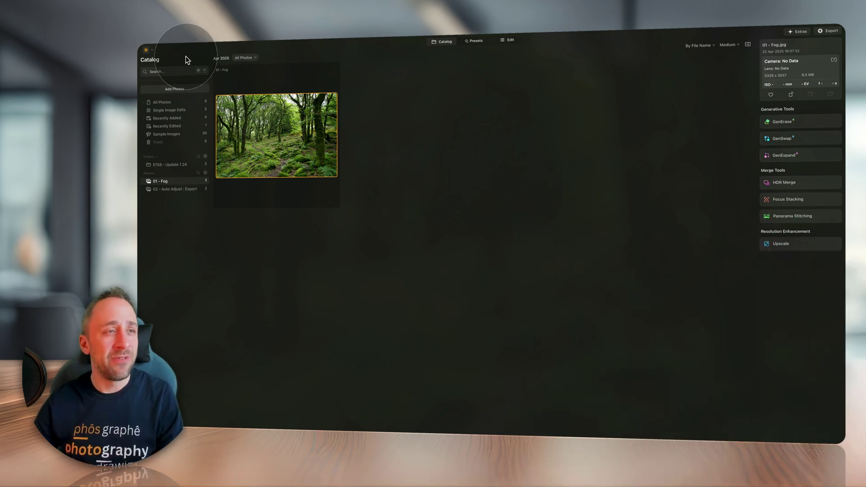
Step: Check the installed Luminar Neo version in the About window, then close it
left_click(160, 46)
left_click(166, 52)
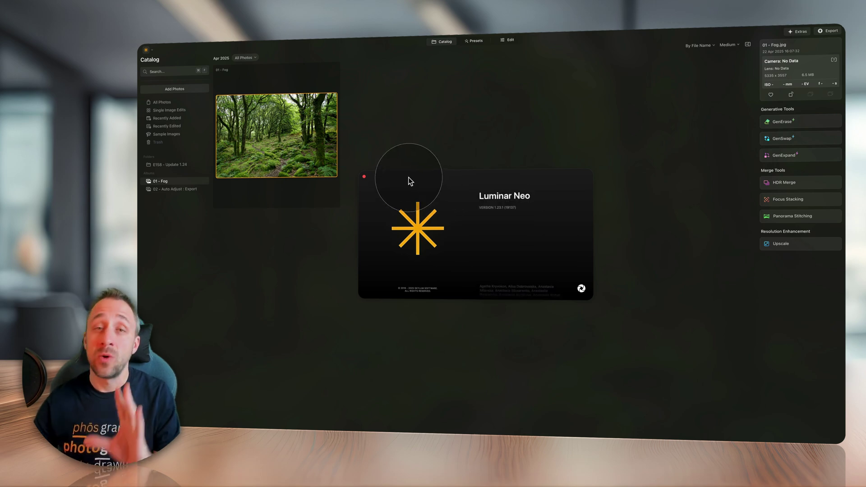
left_click(364, 177)
Step: Open the Fog photo for editing and expand the Atmosphere tool
double_click(258, 139)
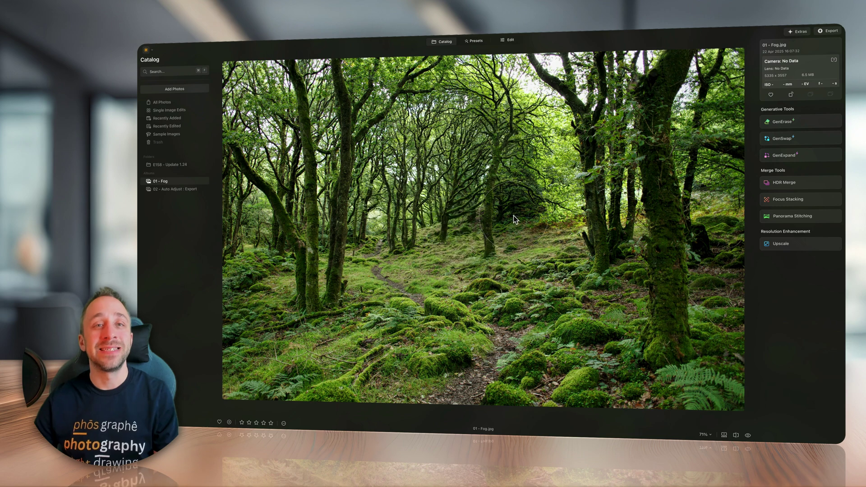
left_click(508, 40)
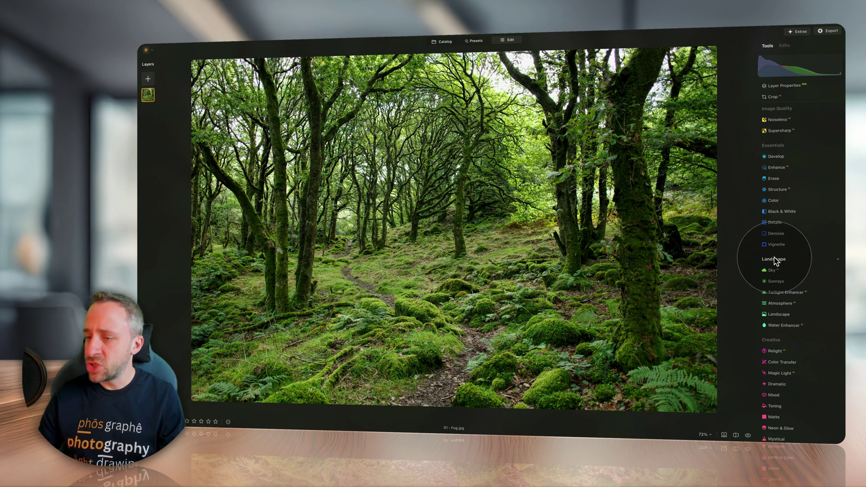
left_click(782, 304)
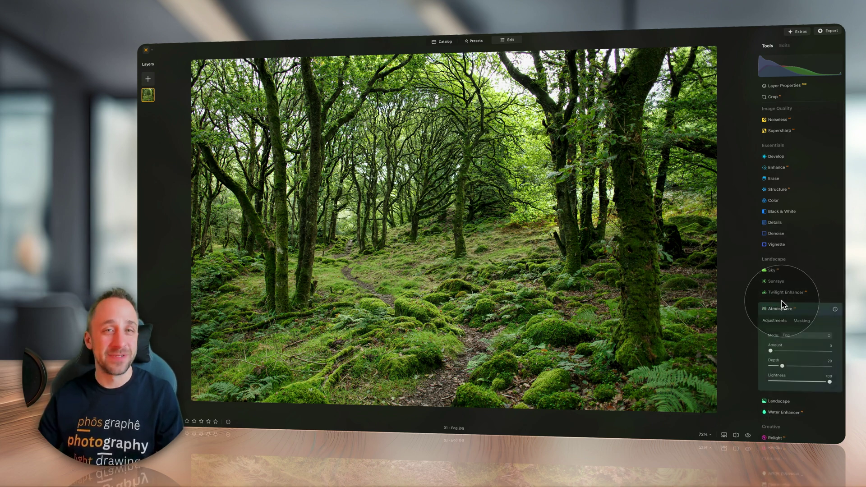
scroll(772, 153, "down", 1)
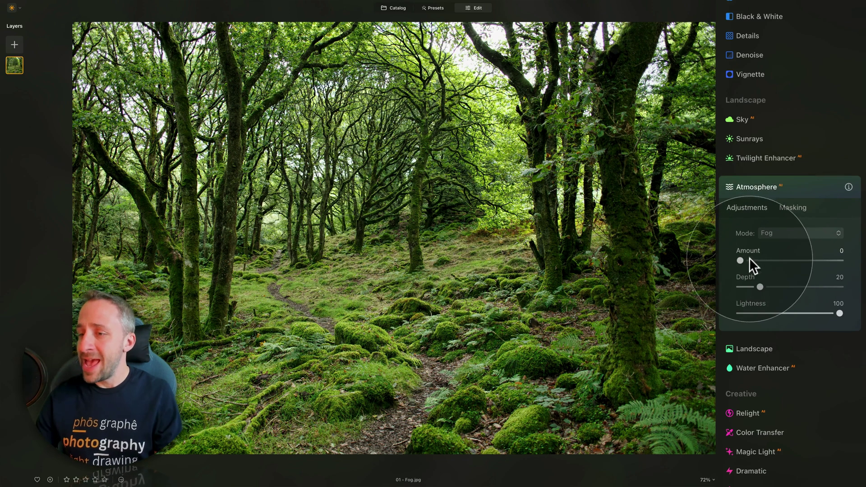
Step: Apply Atmosphere fog with Amount at 100 and Depth raised to 100
left_click_drag(740, 260, 862, 275)
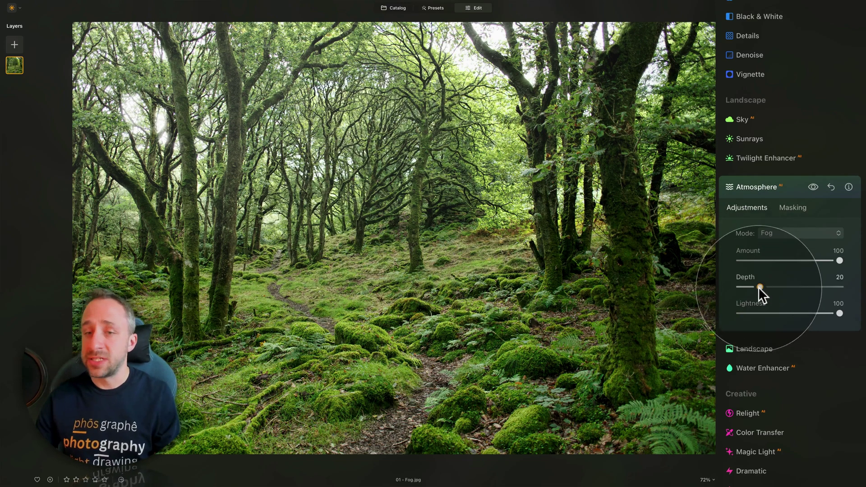
left_click_drag(760, 288, 816, 294)
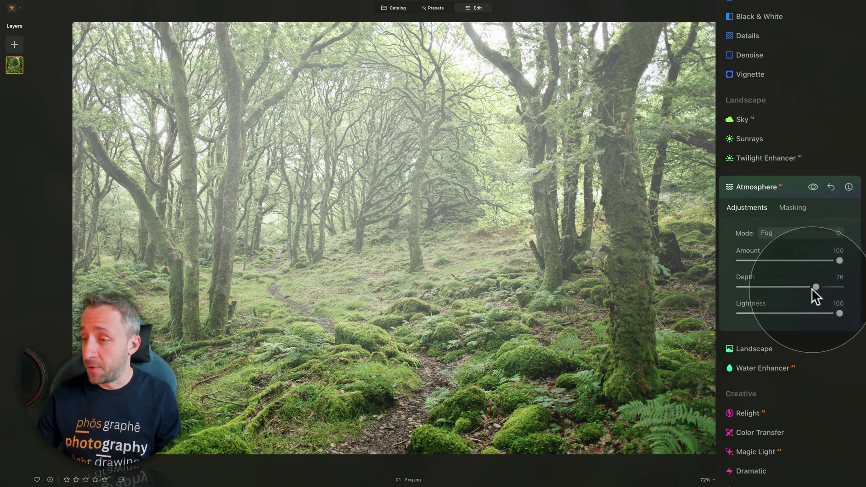
left_click_drag(815, 287, 865, 292)
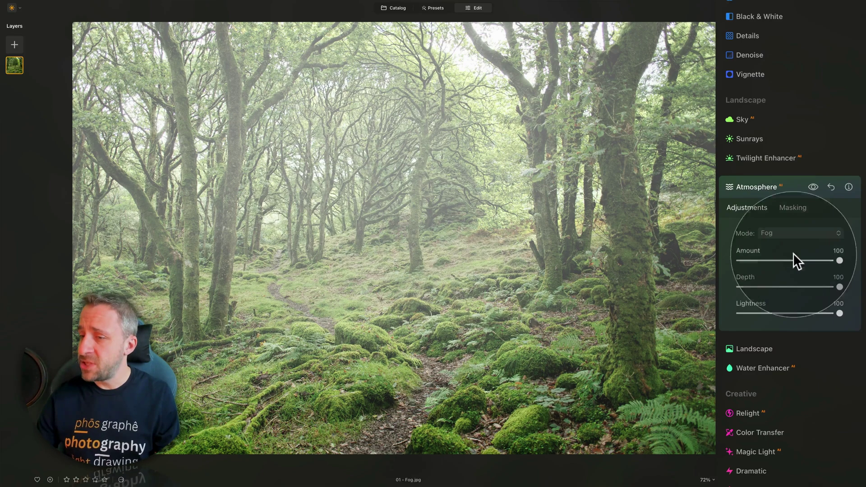
Step: Switch the Atmosphere mode to Layered Fog and vary its Depth, settling at 20
left_click(790, 232)
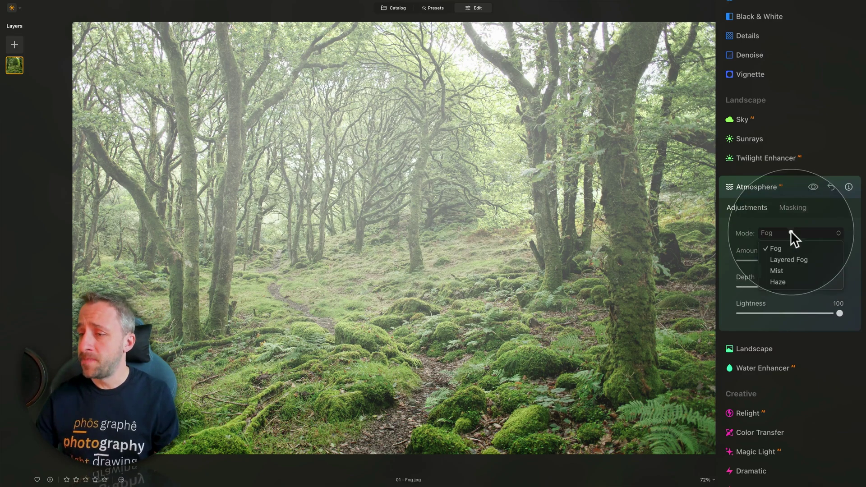
left_click(805, 259)
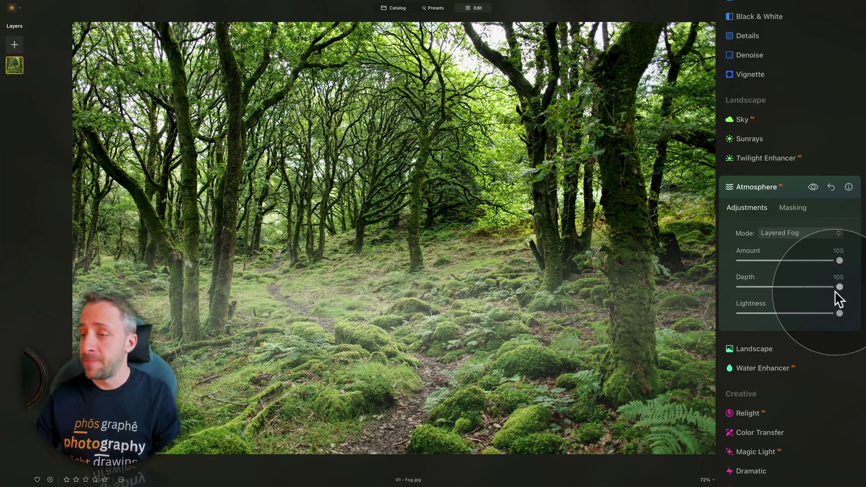
left_click_drag(839, 287, 731, 288)
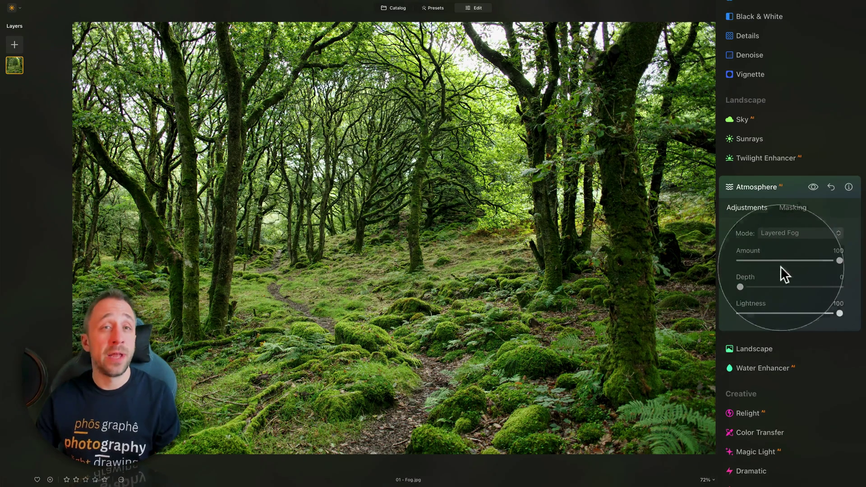
left_click_drag(741, 286, 839, 286)
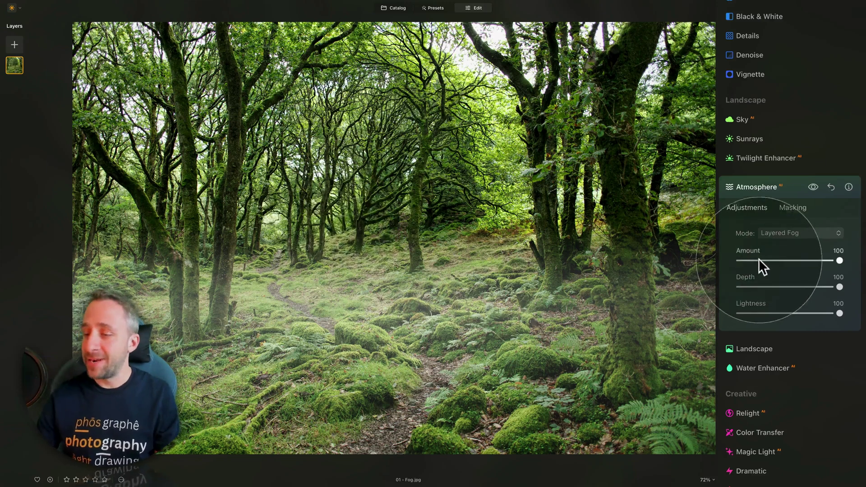
left_click_drag(748, 275, 676, 276)
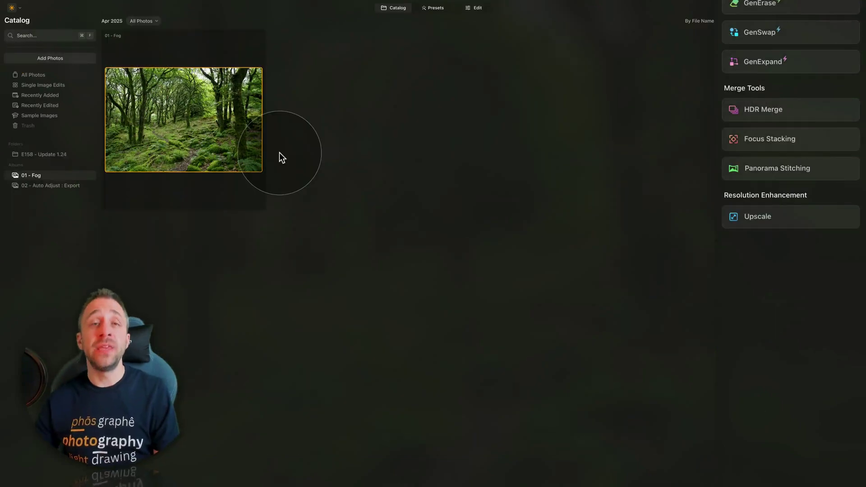
Step: Confirm version 1.24.0 in the Luminar Neo About window, then close it
mouse_move(68, 3)
left_click(39, 4)
left_click(45, 15)
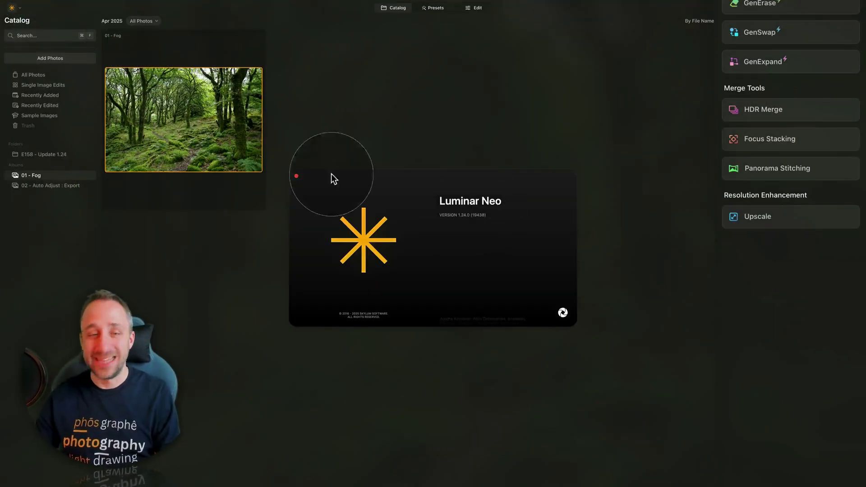
left_click(297, 176)
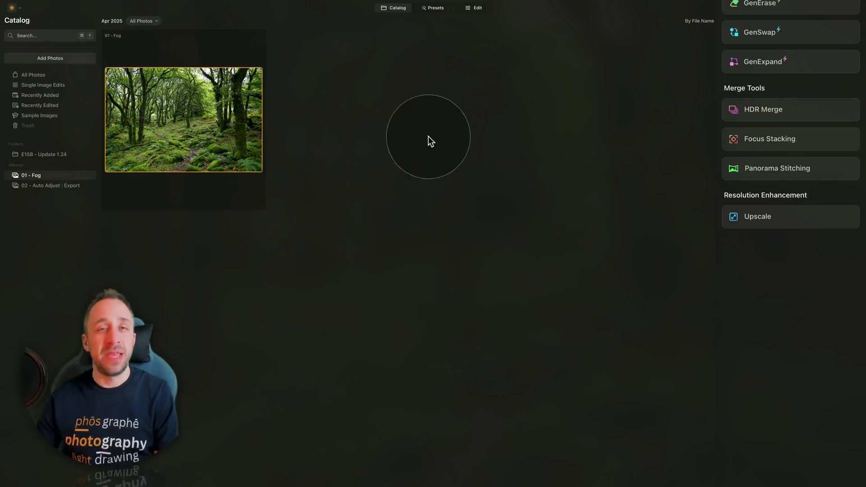
Step: Return to editing the 01 - Fog photo with the Atmosphere tool expanded
left_click(473, 9)
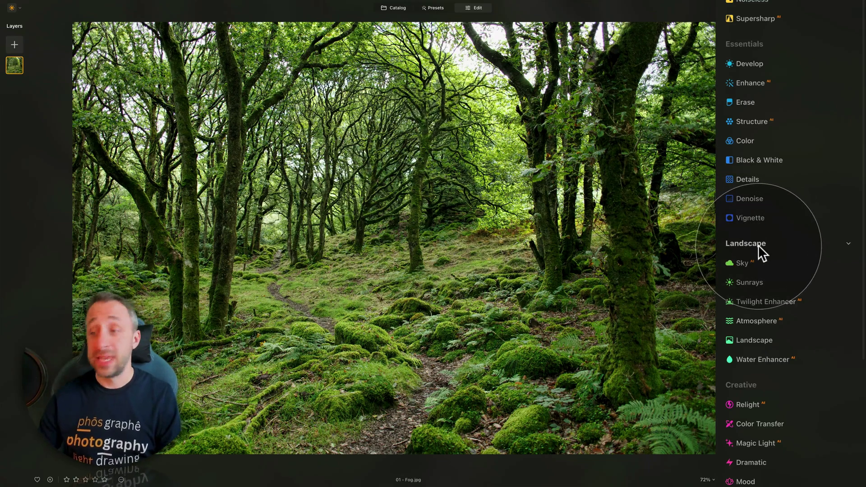
left_click(765, 318)
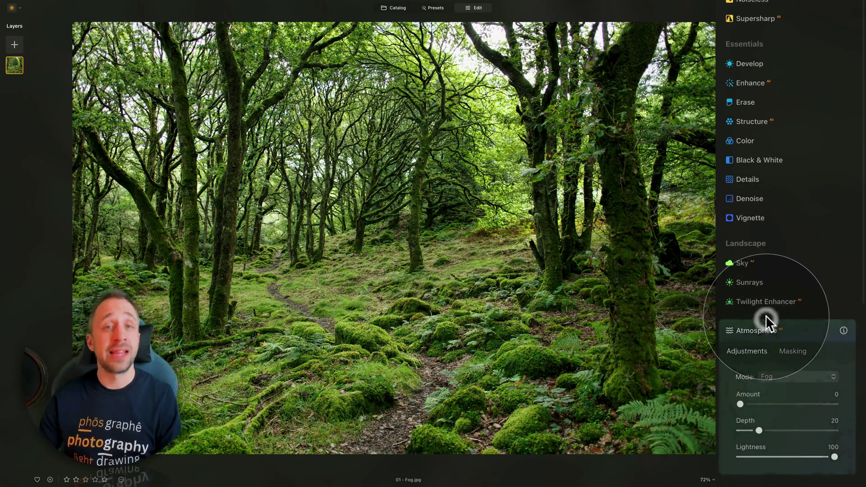
scroll(762, 264, "down", 1)
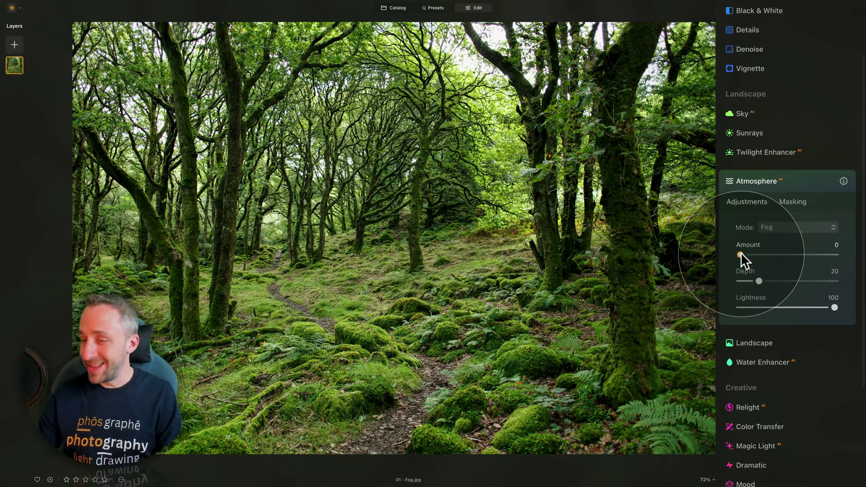
Step: Set Atmosphere Amount to 100 and sweep Depth from 0 up to 100
left_click_drag(741, 255, 834, 254)
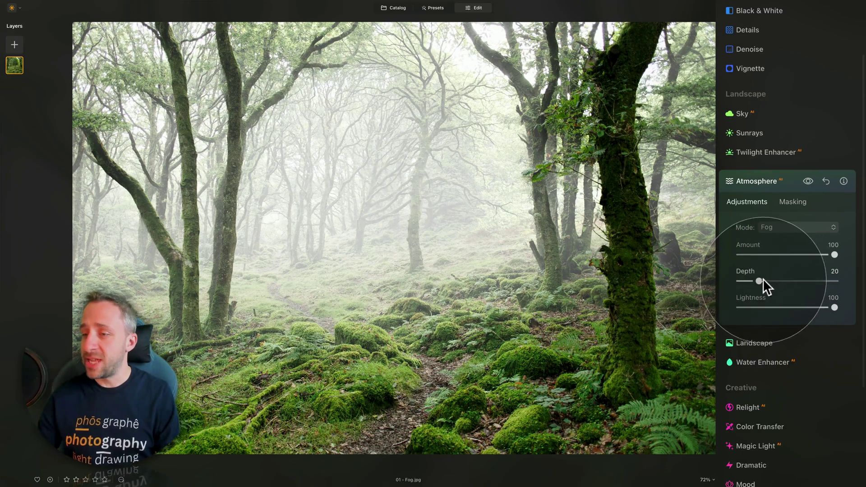
left_click_drag(759, 281, 732, 280)
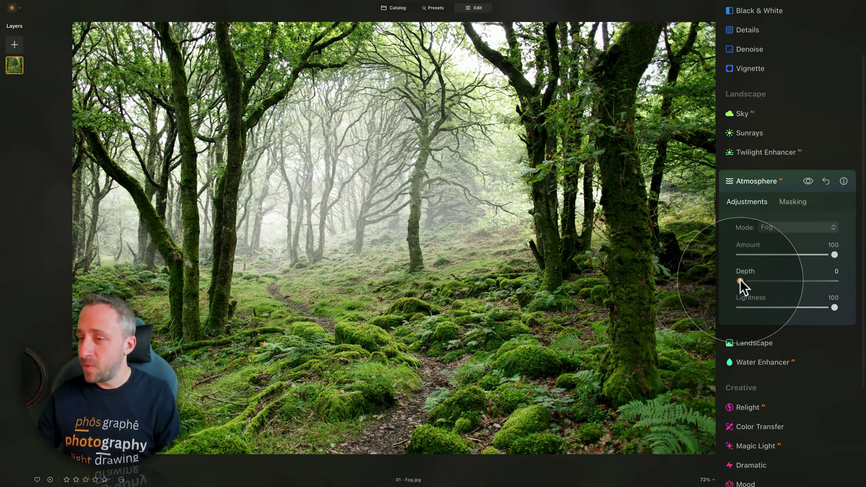
left_click_drag(740, 278, 794, 288)
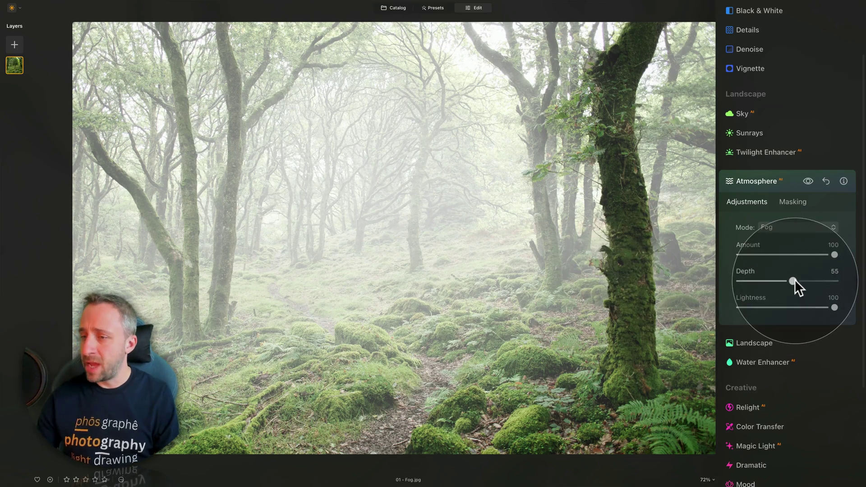
left_click_drag(794, 281, 857, 286)
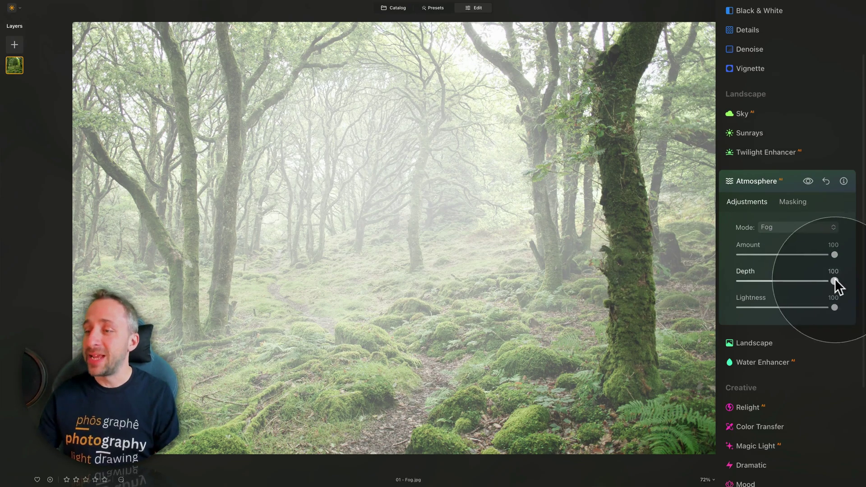
left_click_drag(835, 280, 857, 291)
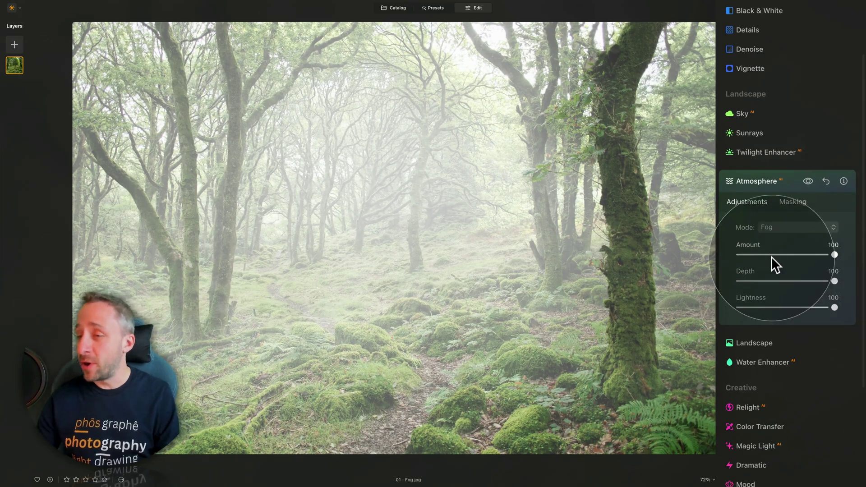
Step: Try Layered Fog at Depth 20, then switch to Mist with a lower Depth
left_click(782, 227)
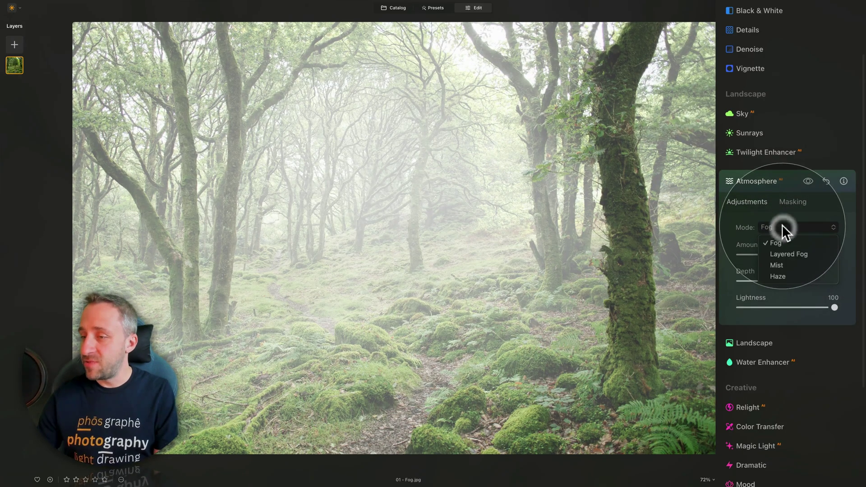
left_click(792, 254)
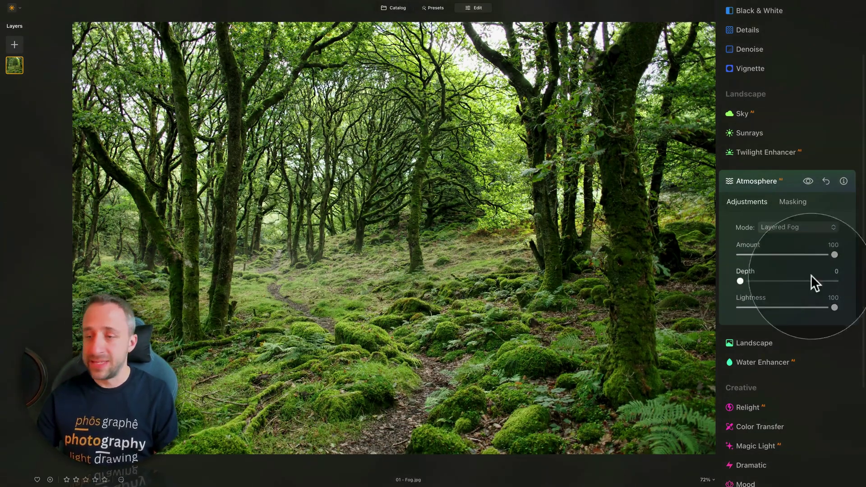
left_click_drag(741, 280, 846, 289)
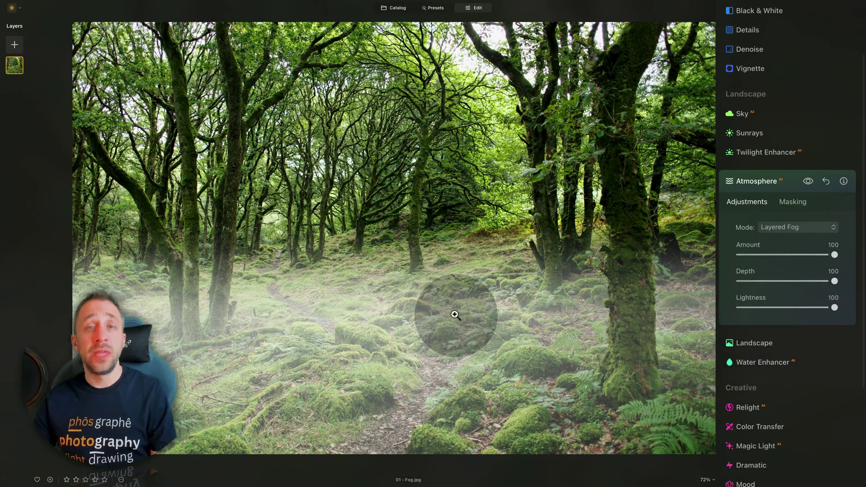
left_click(792, 227)
left_click(777, 266)
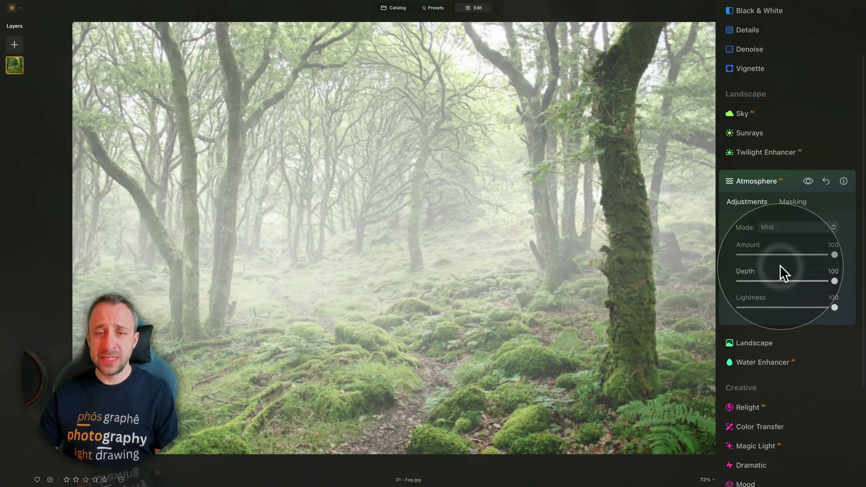
left_click_drag(833, 281, 781, 281)
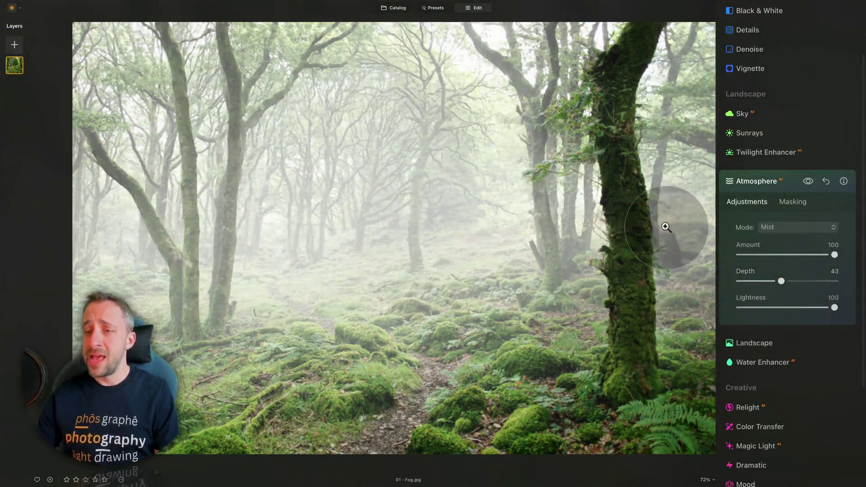
Step: Switch the Atmosphere mode to Haze and bring Depth down to about 41
left_click(778, 227)
left_click(786, 275)
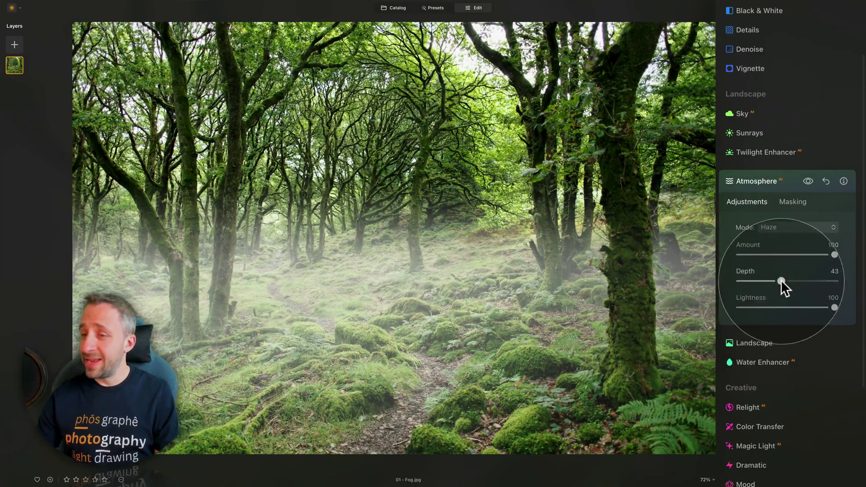
left_click_drag(781, 280, 787, 281)
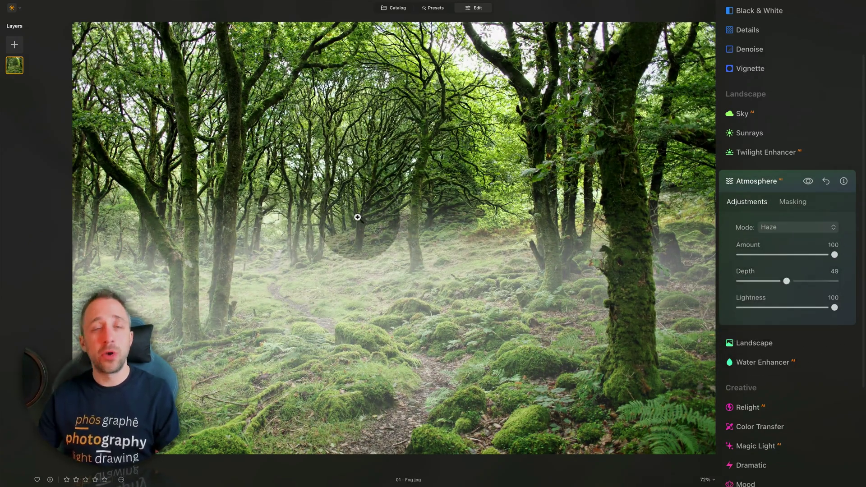
left_click_drag(786, 280, 742, 309)
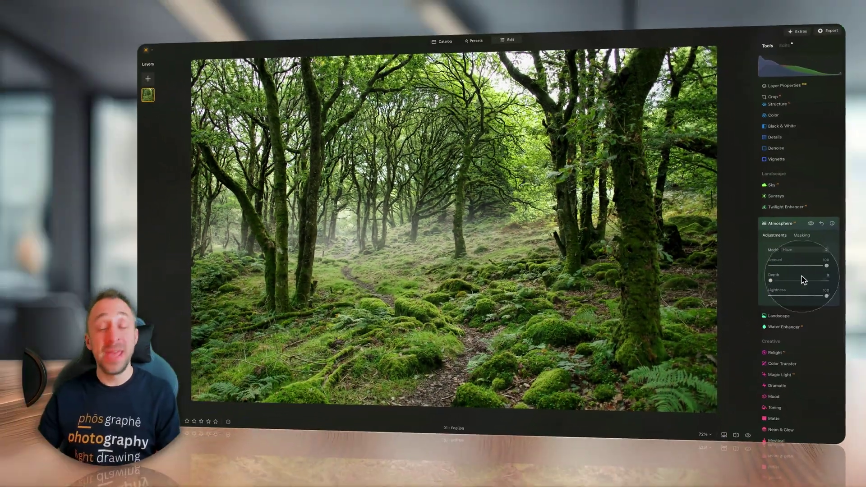
Step: Change the Atmosphere mode from Haze back to Fog and reopen the photo in Edit
left_click(805, 252)
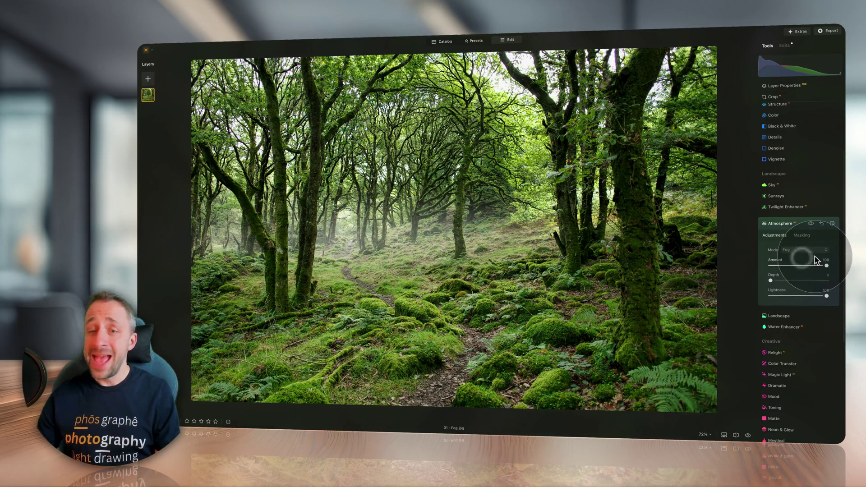
left_click(813, 257)
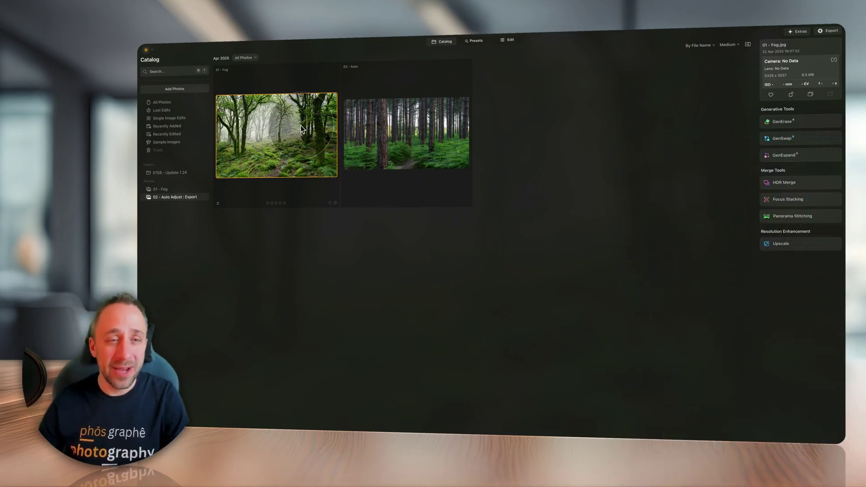
left_click(510, 40)
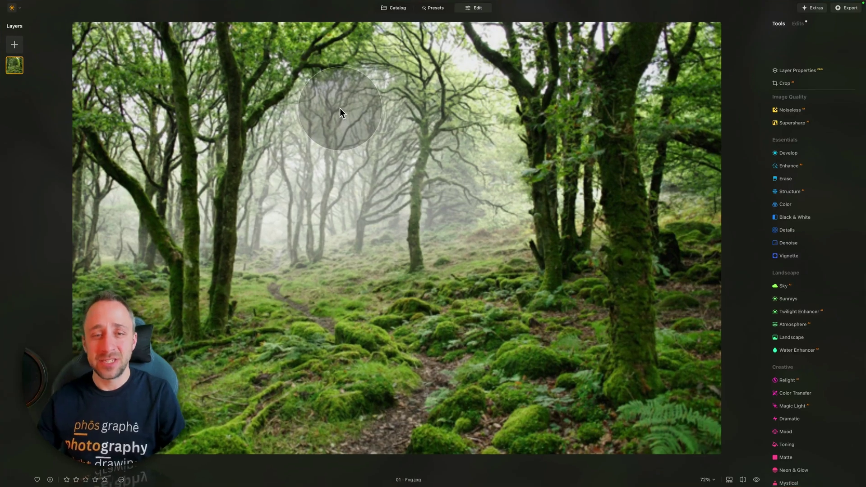
Step: Revert the 01 - Fog photo to its original using the Adjustments context menu
right_click(340, 107)
mouse_move(394, 161)
left_click(461, 191)
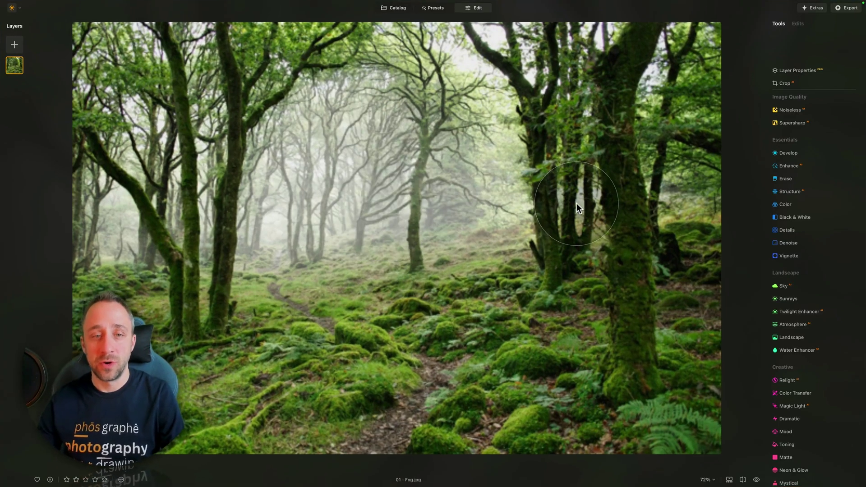
key("super+z")
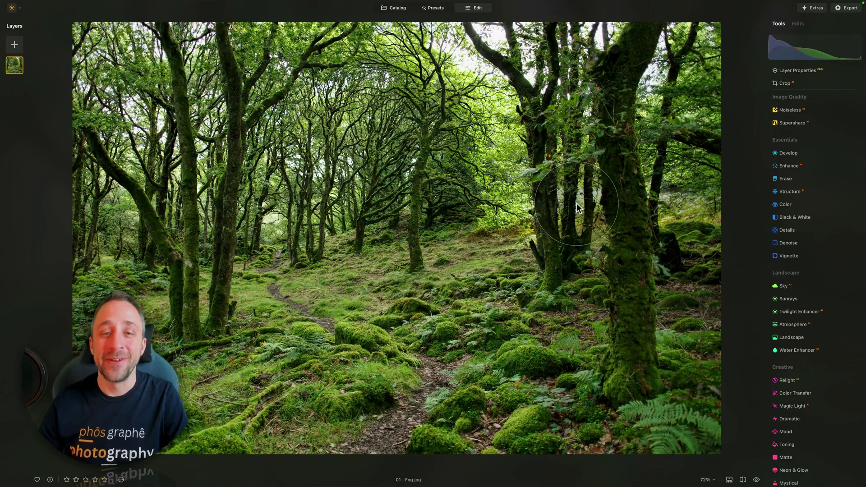
Step: Apply Develop's Auto Adjust to brighten and add contrast to the forest
left_click(820, 154)
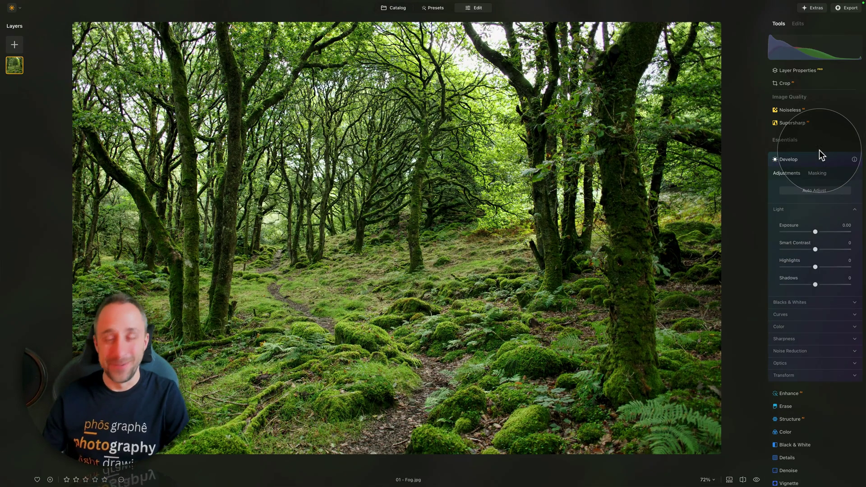
left_click(787, 209)
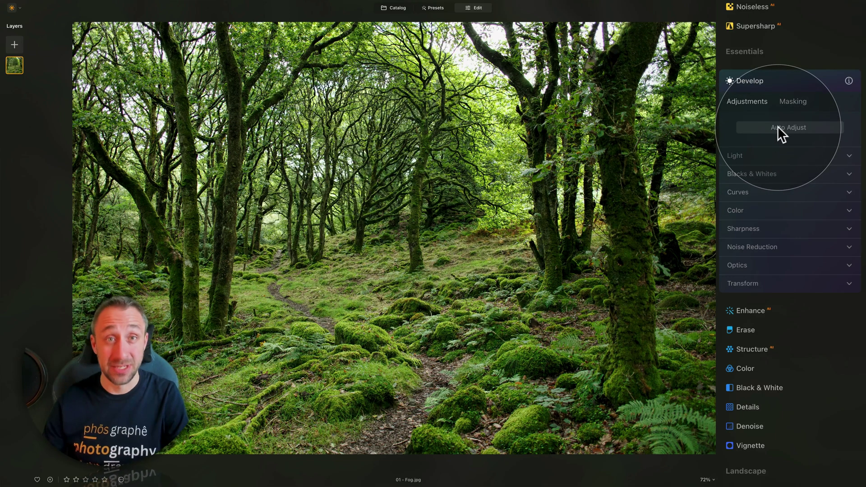
left_click(755, 127)
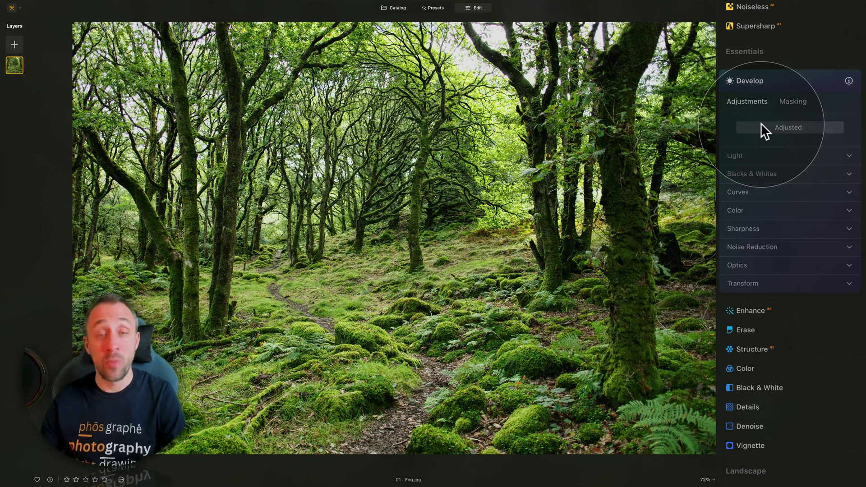
Step: Review the Light, Blacks & Whites and Curves values: Exposure 0.52, Highlights and Shadows -49
left_click(777, 156)
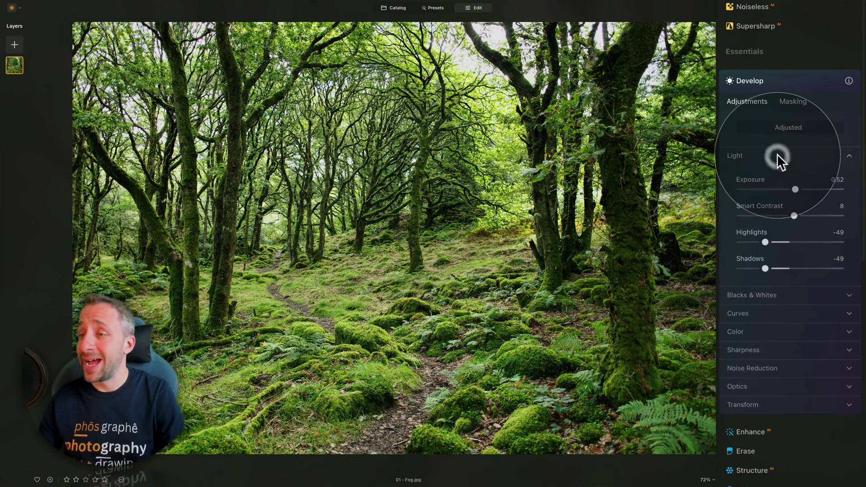
left_click(770, 296)
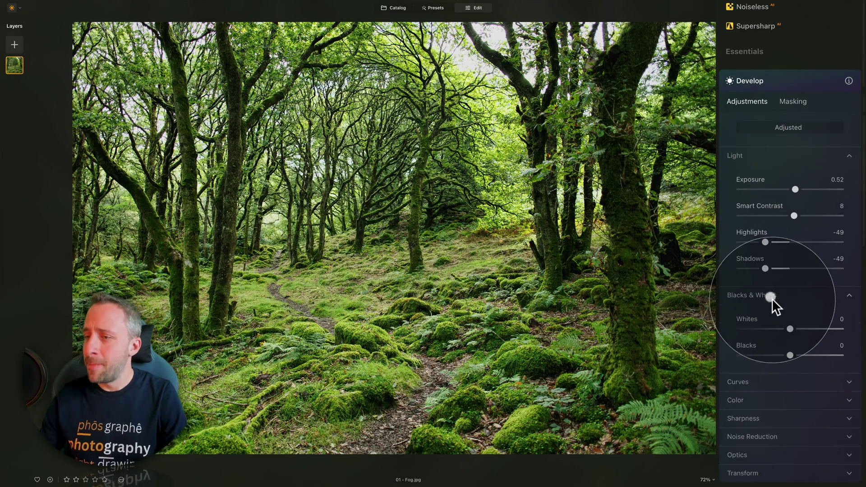
left_click(755, 382)
scroll(794, 364, "down", 3)
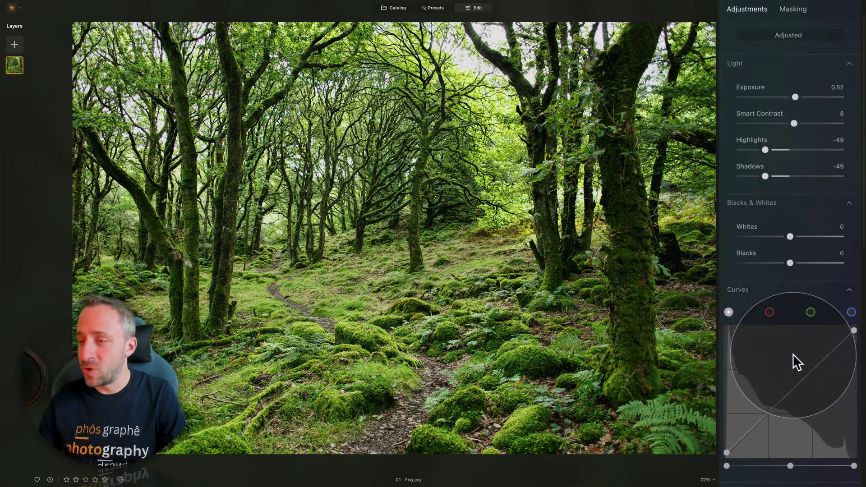
left_click(771, 288)
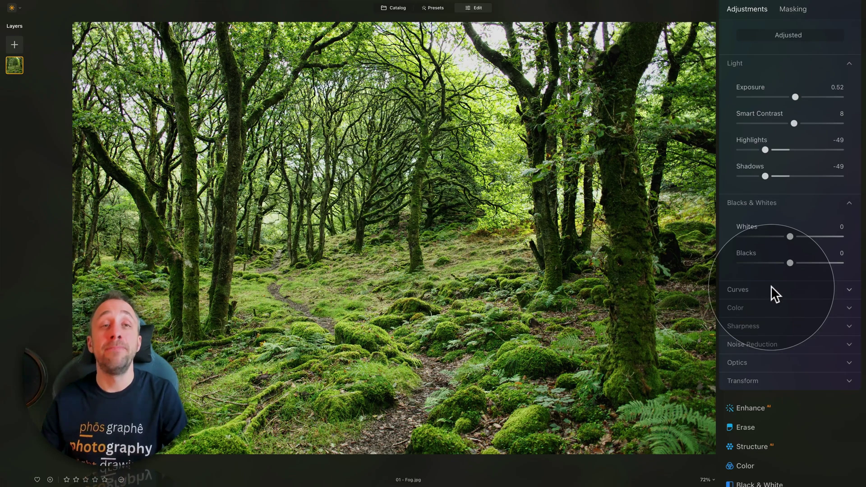
scroll(771, 286, "up", 2)
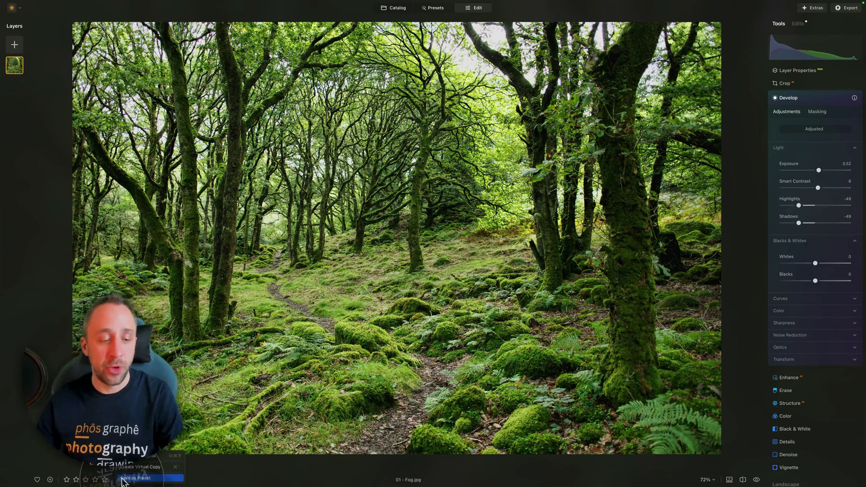
Step: Save the current Develop edits as a new preset named 'Auto Adjustment'
left_click(164, 478)
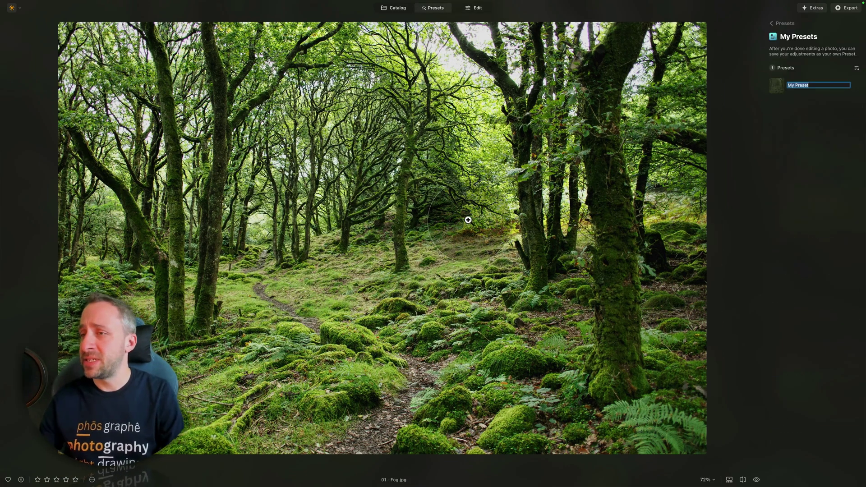
type("Auto Adjustment")
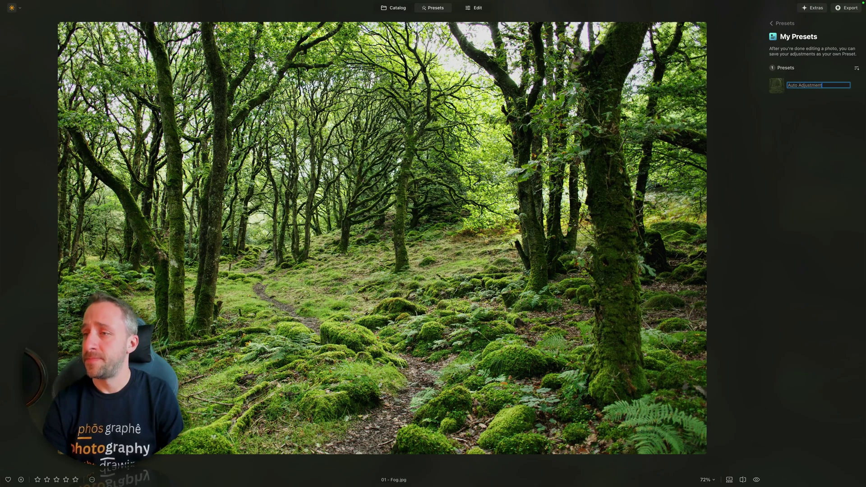
key("Return")
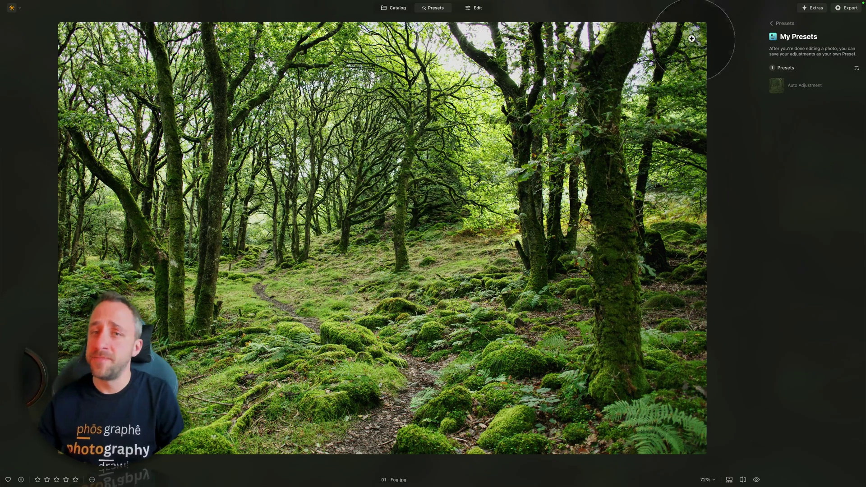
Step: Apply the saved Auto Adjustment preset to the 02 - Auto pine photo and open it in Edit
left_click(388, 10)
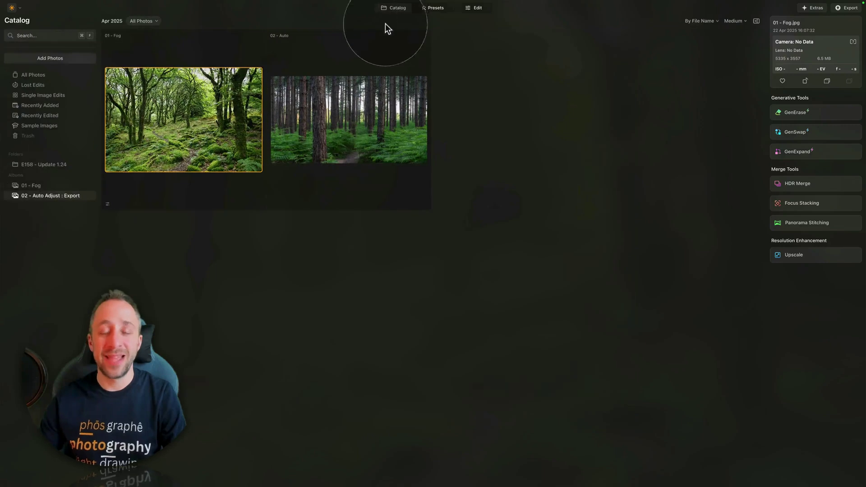
left_click(357, 105)
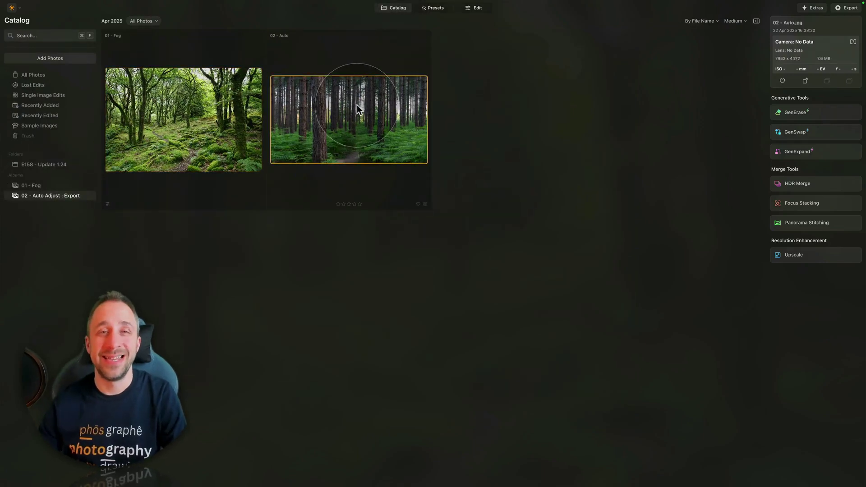
left_click(436, 9)
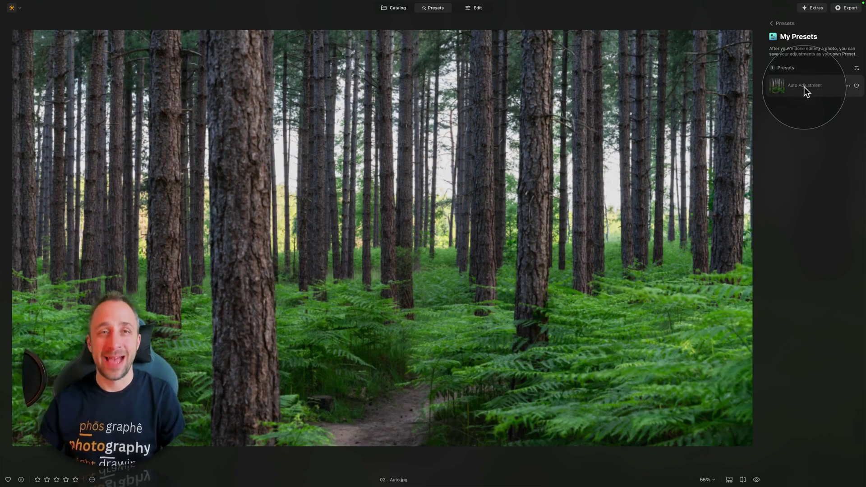
left_click(804, 86)
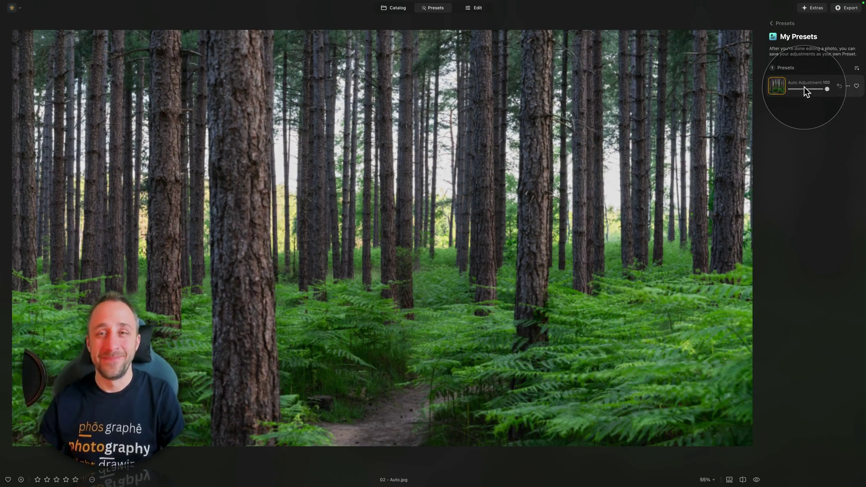
left_click(479, 10)
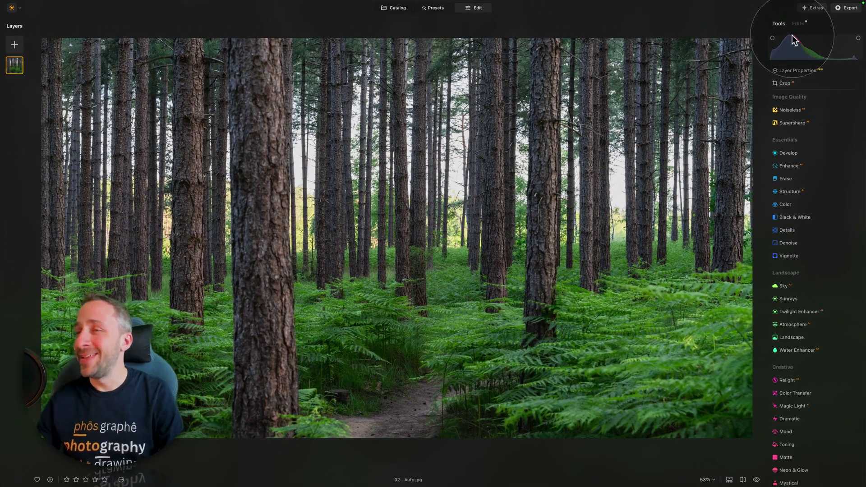
Step: Review the preset's Develop values: Exposure 0.62, Smart Contrast 8, Highlights and Shadows -49
left_click(797, 23)
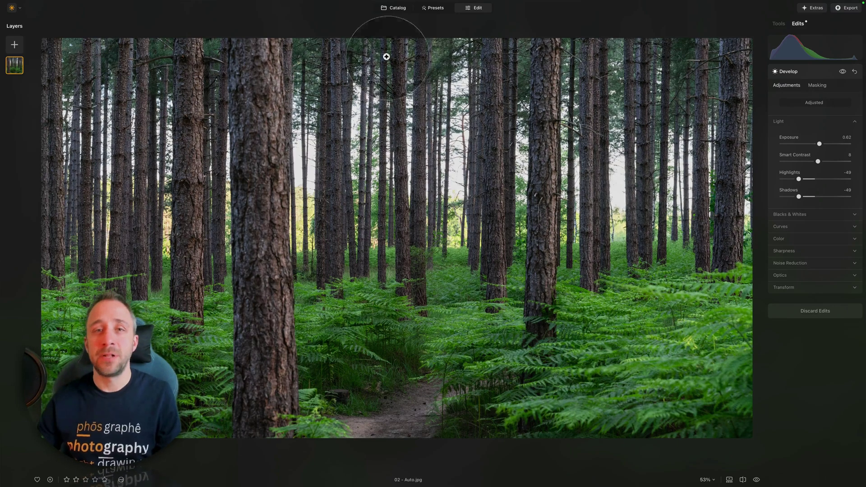
Step: On the 01 - Fog photo, set Atmosphere Amount to 100 and raise Depth to 60
left_click(396, 7)
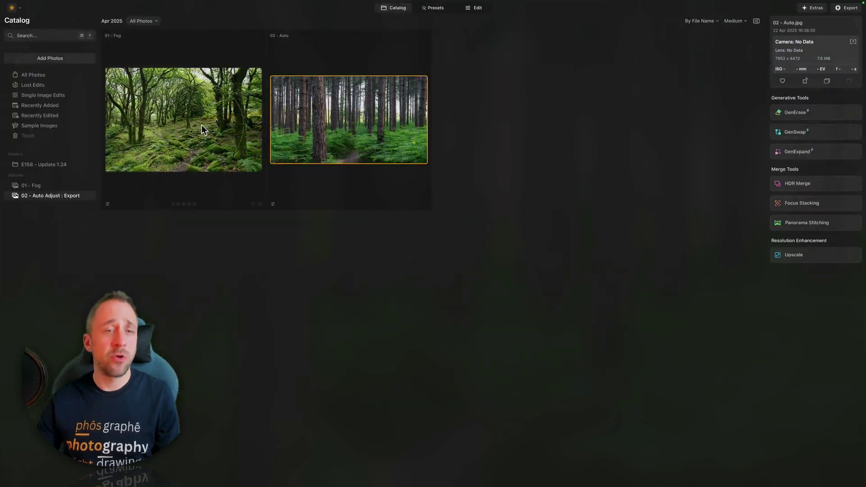
left_click(194, 121)
left_click(478, 8)
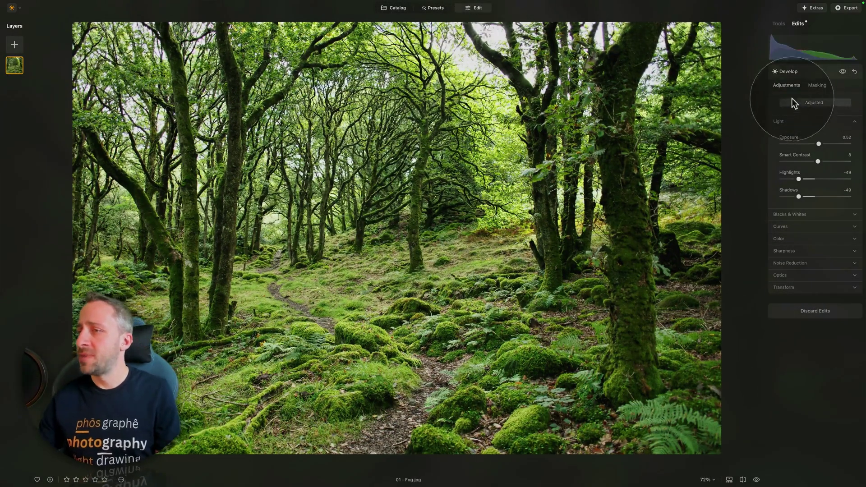
left_click(776, 24)
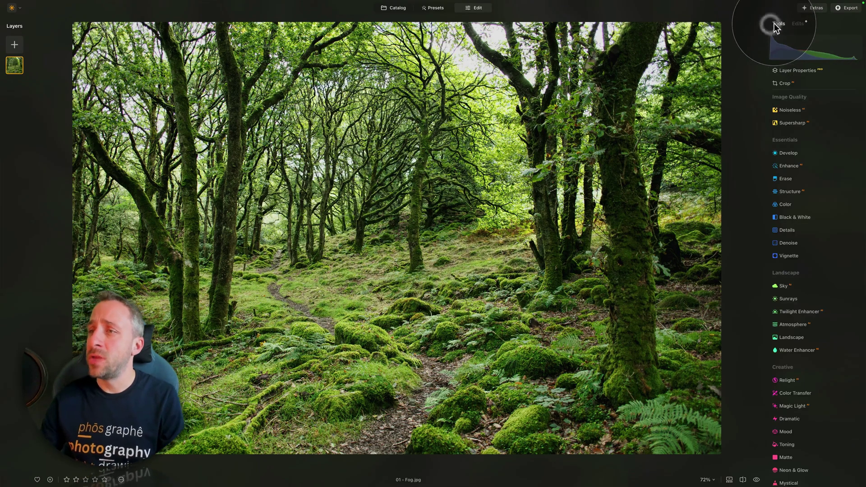
left_click(812, 330)
left_click_drag(815, 355, 854, 359)
left_click_drag(796, 374, 822, 373)
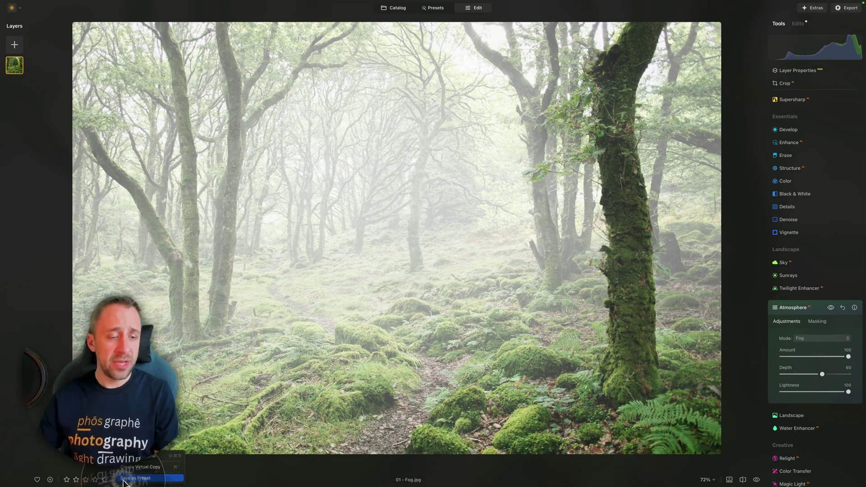
Step: Save this look as a preset named 'Auto Adjustment with Fog'
left_click(137, 479)
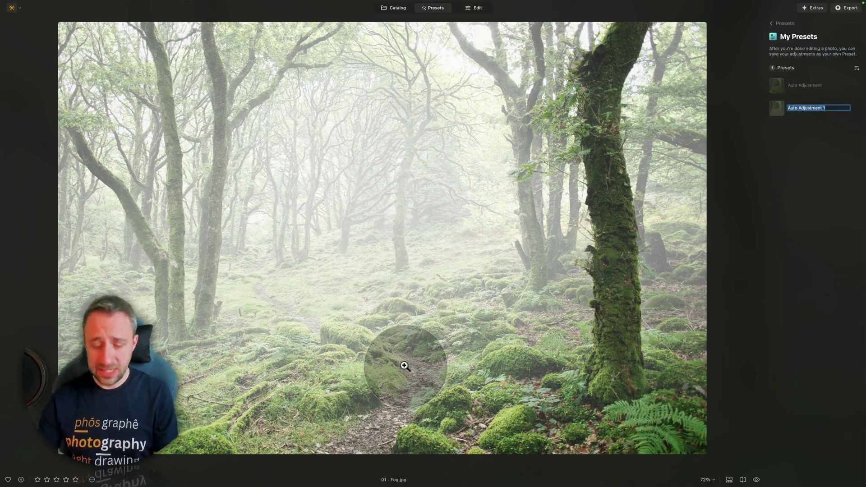
key("Right")
key("BackSpace")
type("w")
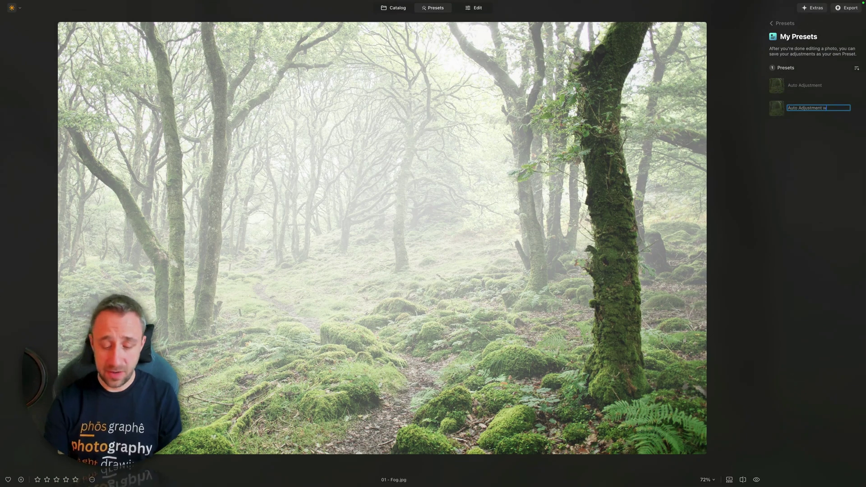
type("ith Fog")
key("Return")
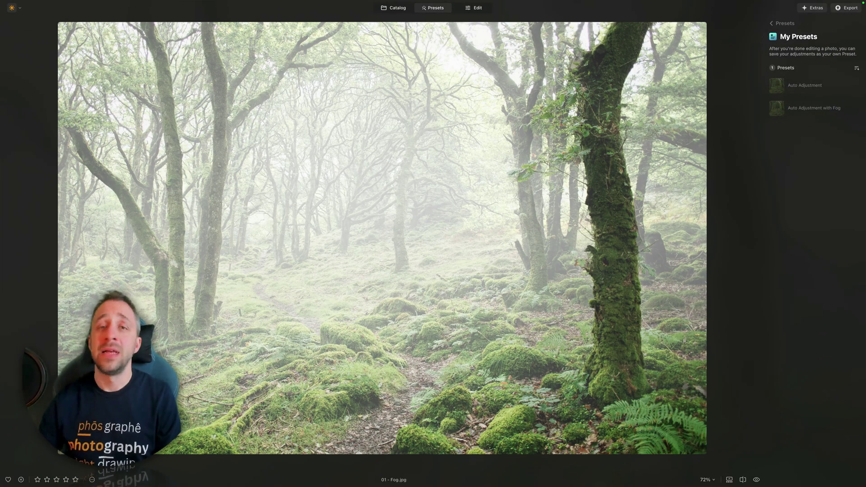
Step: Apply the Auto Adjustment with Fog preset to 02 - Auto and fine-tune its amount slider
left_click(389, 9)
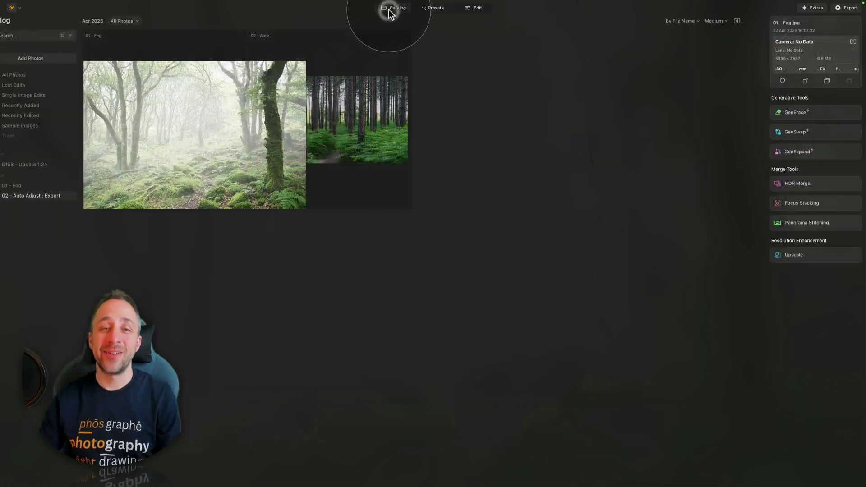
left_click(372, 88)
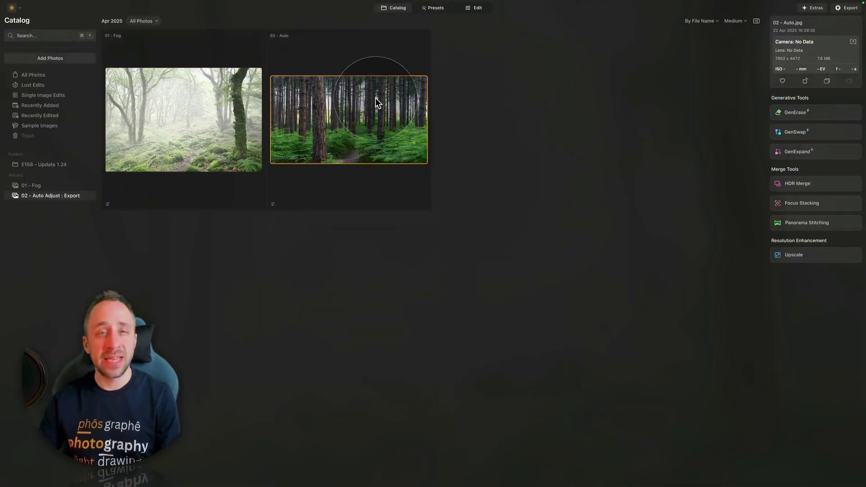
left_click(432, 9)
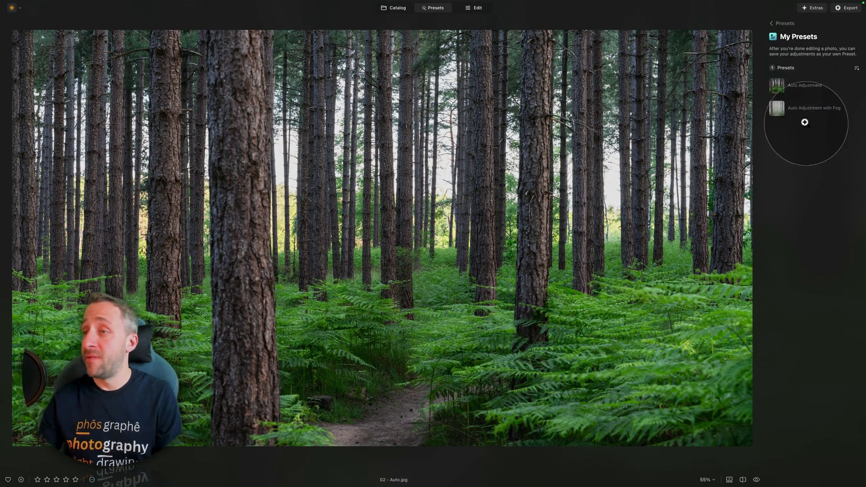
left_click(812, 106)
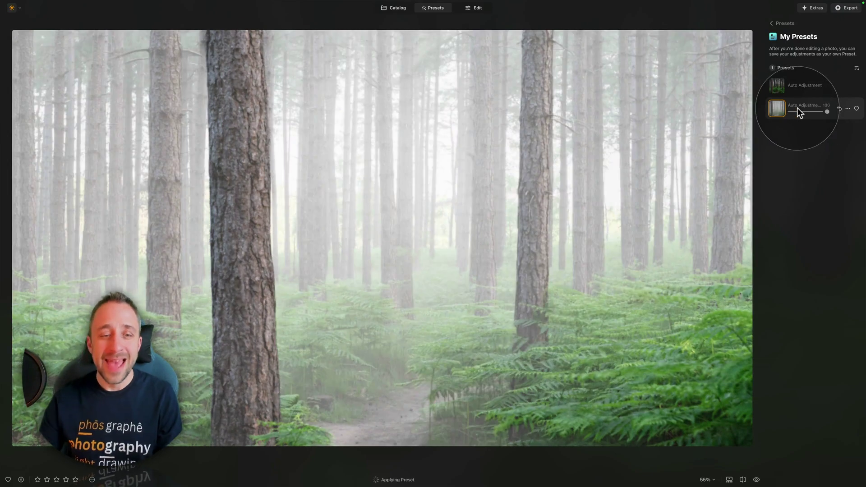
mouse_move(827, 111)
left_mouse_down()
mouse_move(816, 112)
mouse_move(830, 113)
left_mouse_up()
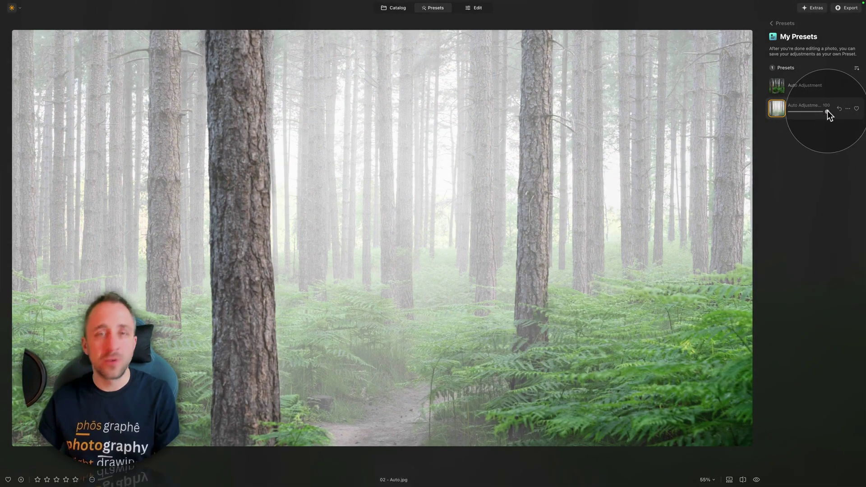
mouse_move(827, 110)
left_mouse_down()
mouse_move(816, 111)
mouse_move(827, 113)
left_mouse_up()
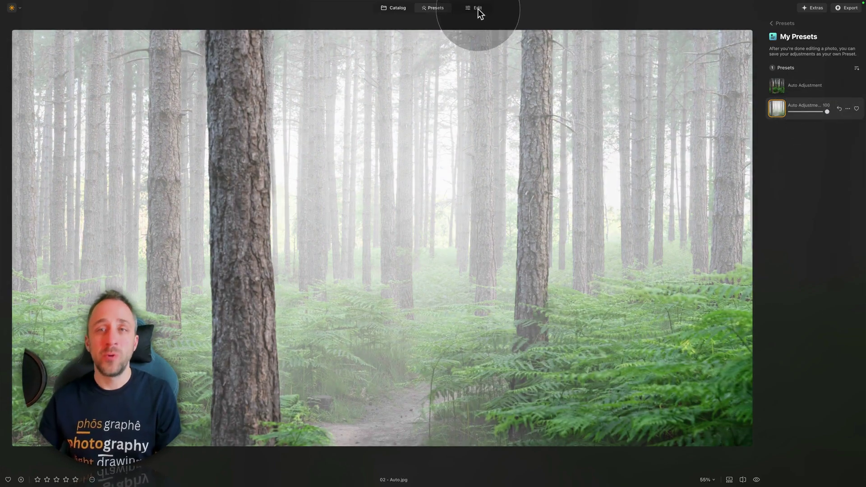
Step: Lower the Atmosphere Amount on 02 - Auto to 58, keeping Depth at 60
left_click(479, 10)
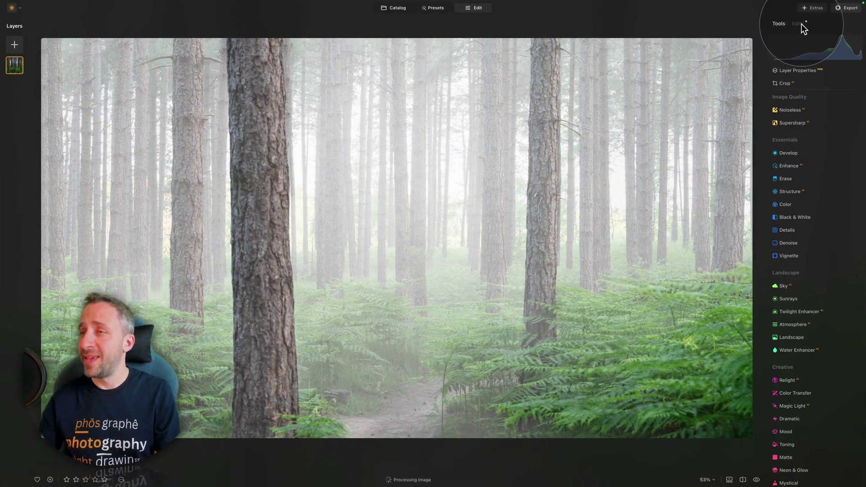
left_click(799, 24)
mouse_move(827, 121)
left_mouse_down()
mouse_move(811, 120)
mouse_move(828, 121)
mouse_move(821, 120)
left_mouse_up()
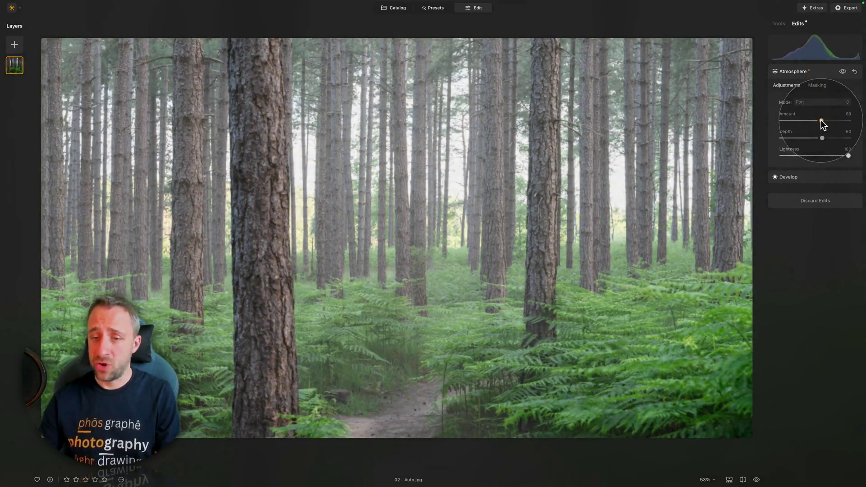
left_click(809, 177)
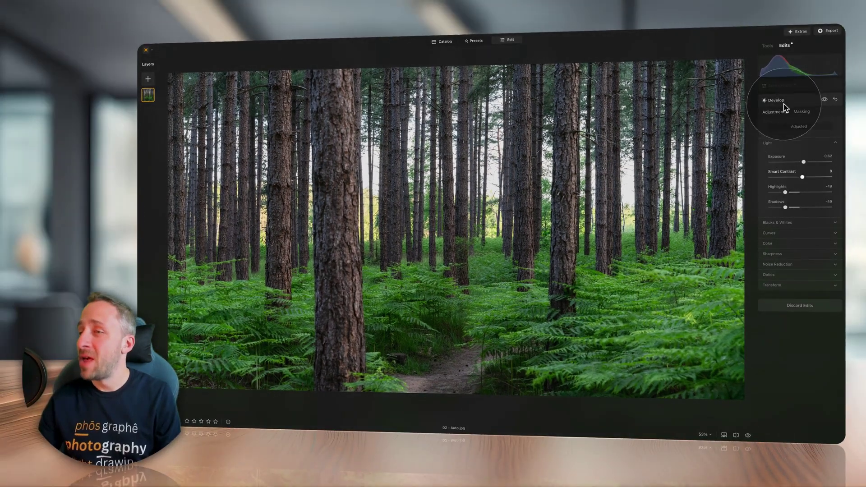
left_click(784, 101)
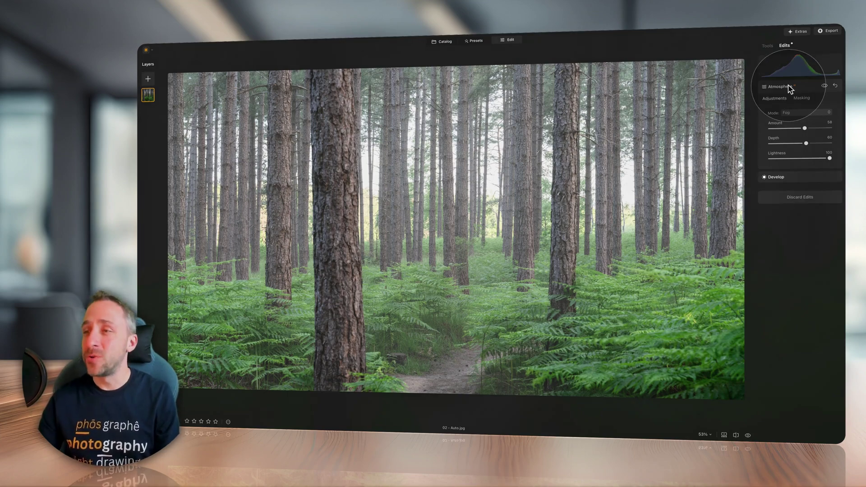
Step: Show the Tools list again beside the hazy 02 - Auto pine photo
left_click(767, 46)
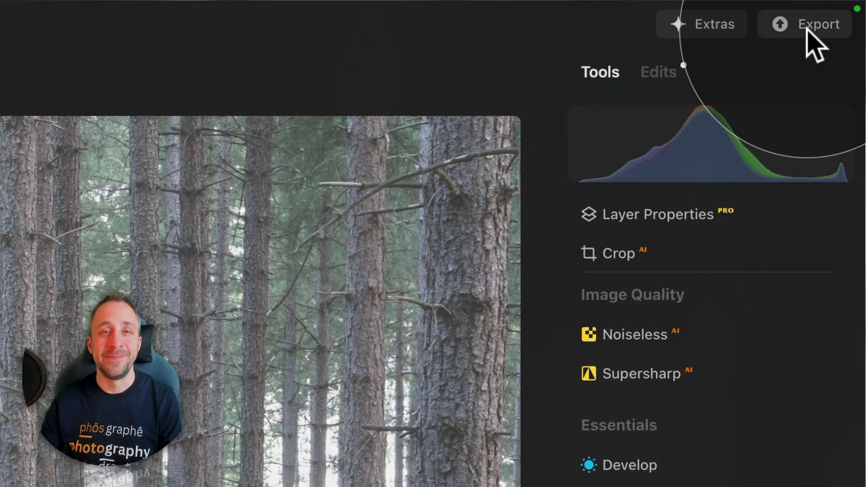
Step: Open the Export menu showing Quick Export JPEG 100%/80% and TIFF 16/8-bit options
left_click(813, 24)
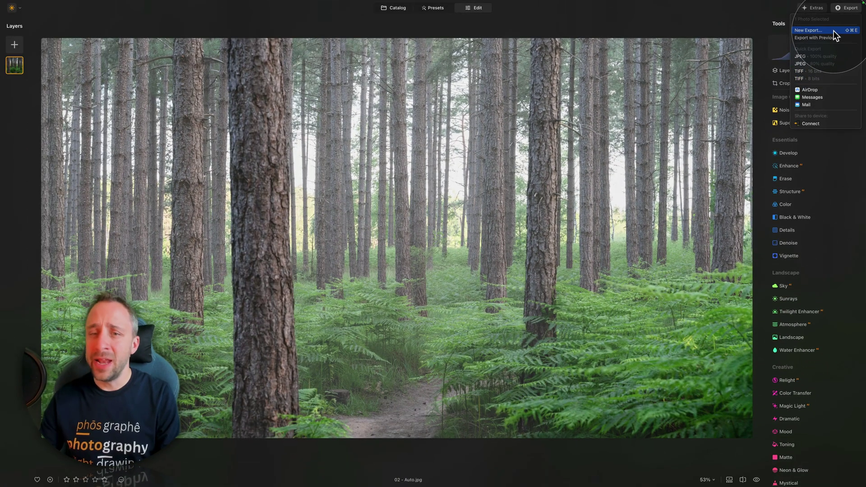
Step: Start a New Export saving 02 - Auto.png into Luminar NEO - Academy/E158 - Update 1.24
left_click(833, 31)
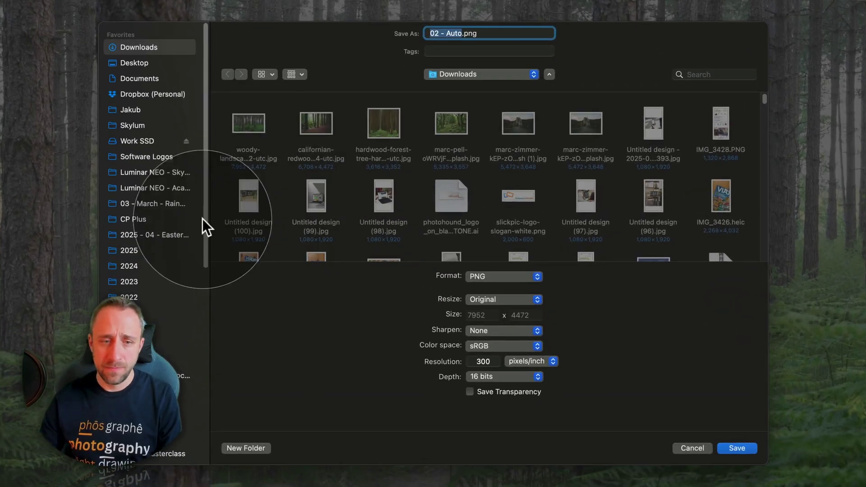
left_click(180, 187)
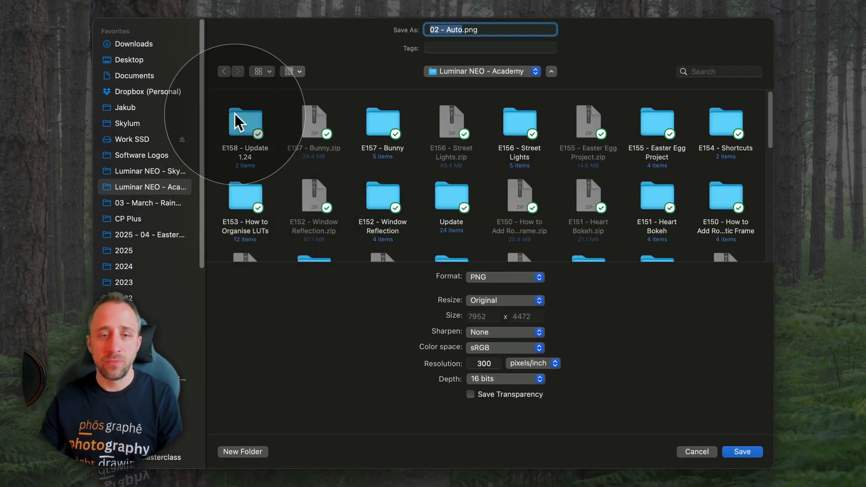
double_click(244, 119)
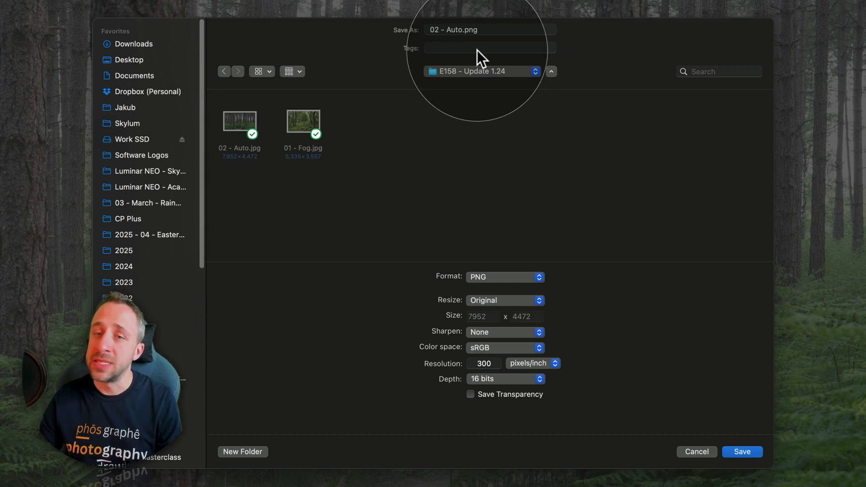
left_click(508, 28)
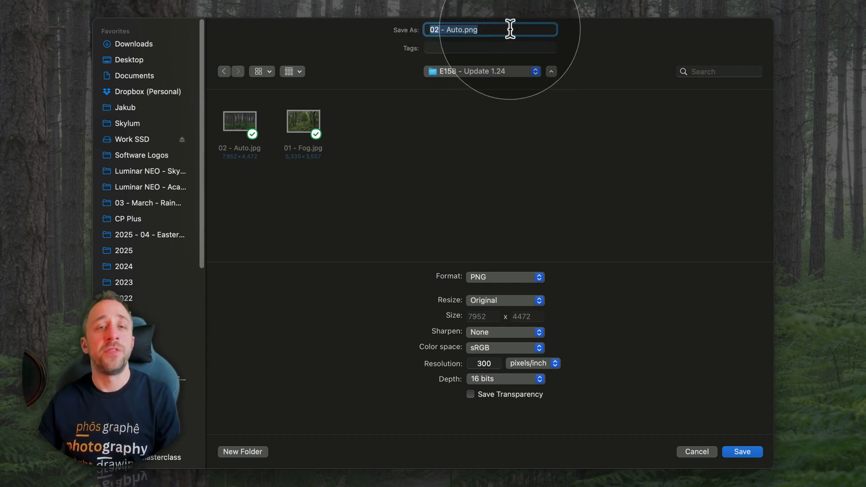
left_click(495, 48)
left_click(610, 59)
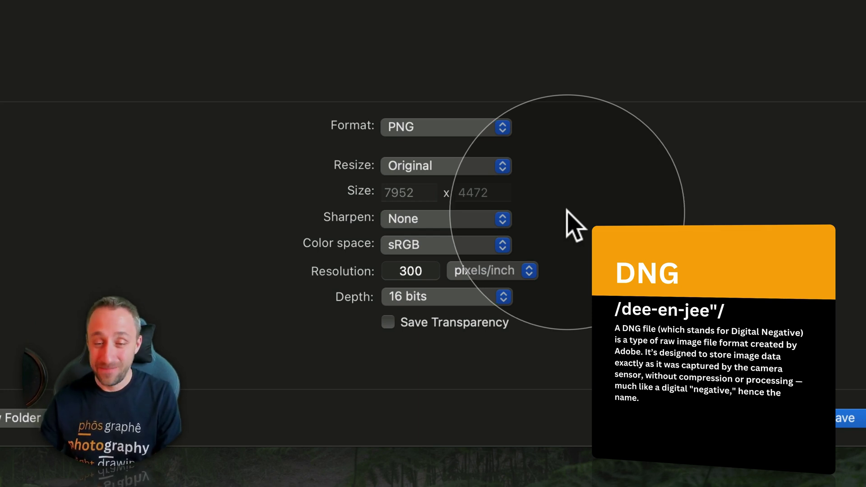
Step: Try DNG and then JPEG as the export format
left_click(464, 135)
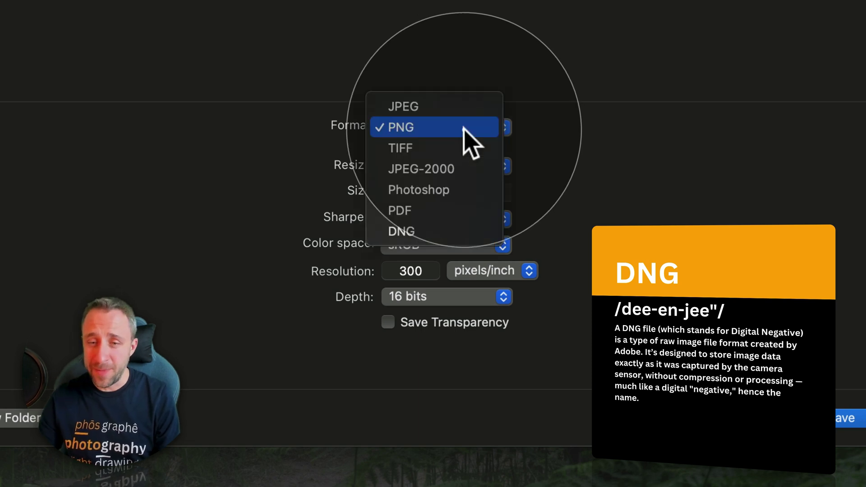
left_click(465, 232)
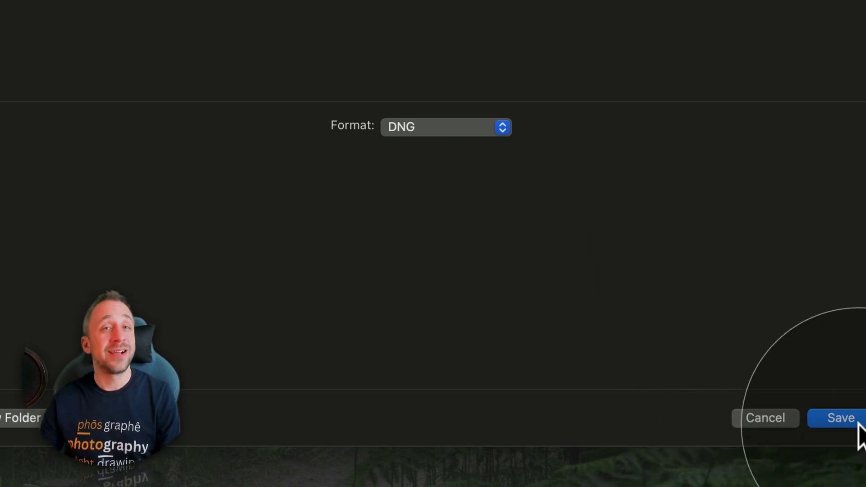
left_click(409, 126)
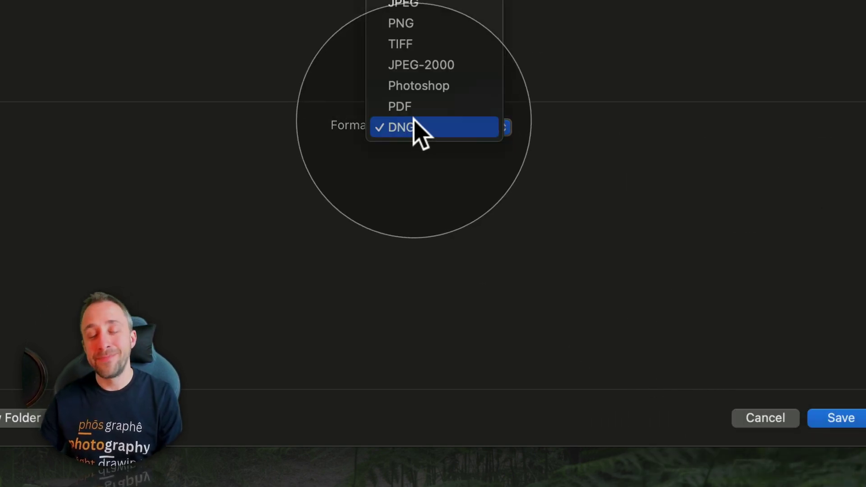
left_click(457, 4)
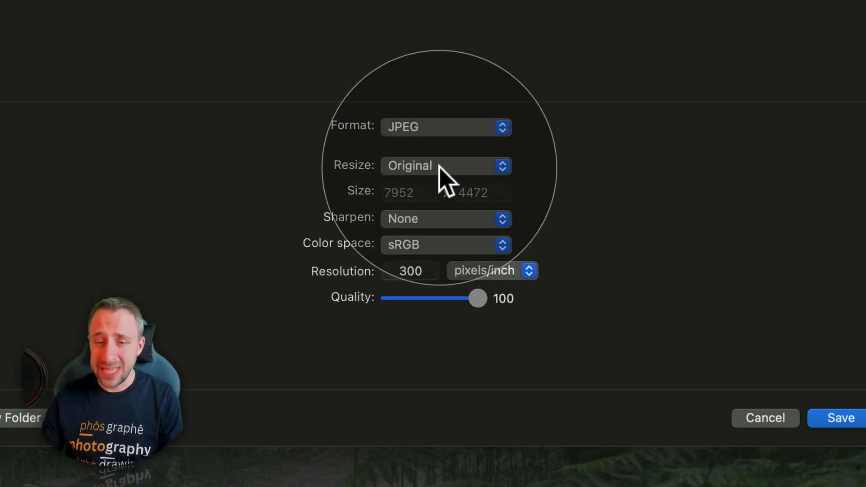
Step: Keep sharpening None and sRGB colour space, then set the format to TIFF
left_click(449, 218)
left_click(458, 216)
left_click(450, 245)
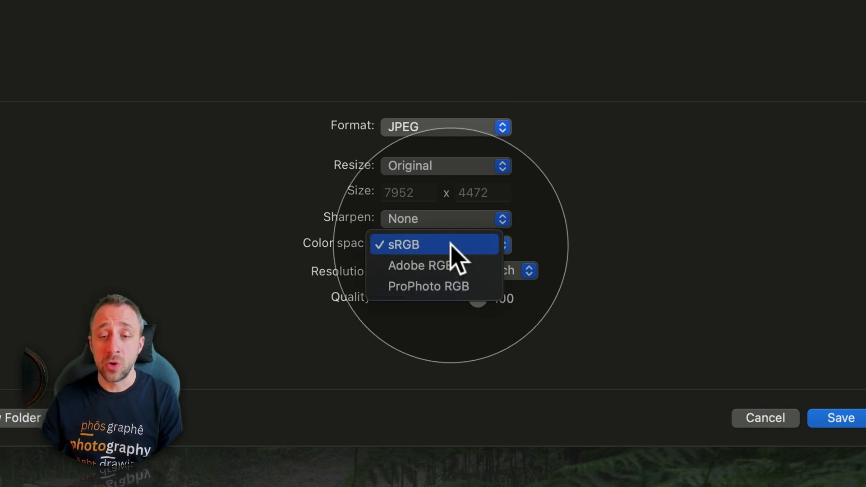
left_click(450, 252)
left_click(354, 259)
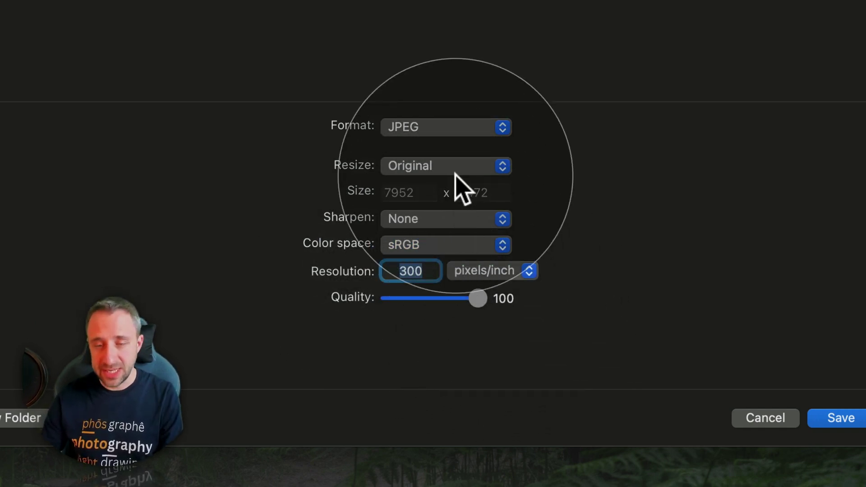
left_click(448, 127)
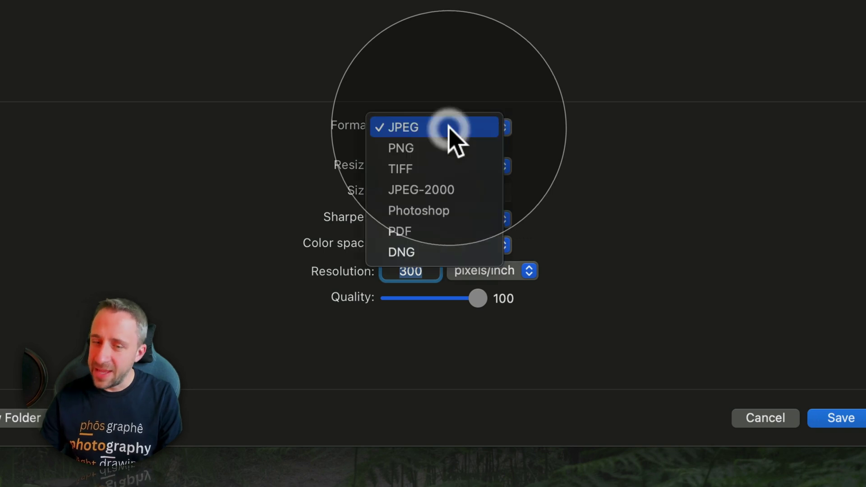
left_click(436, 168)
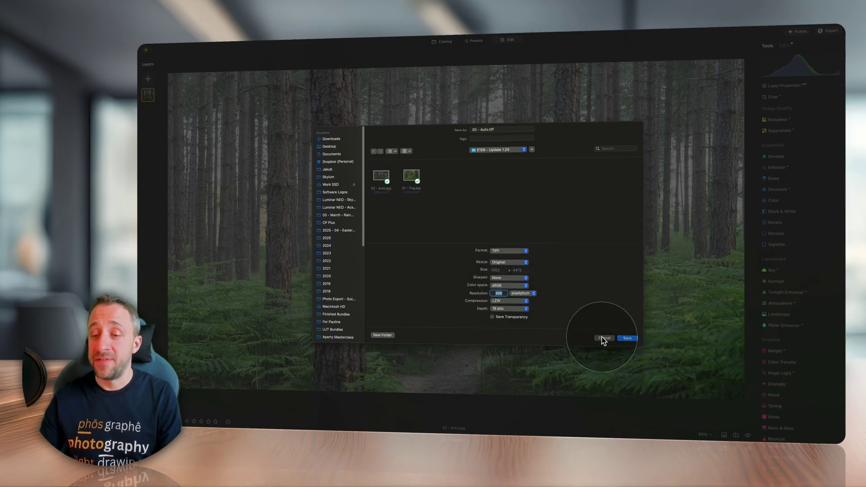
Step: Cancel the export, returning to the Edit view of the 02 - Auto photo
left_click(604, 338)
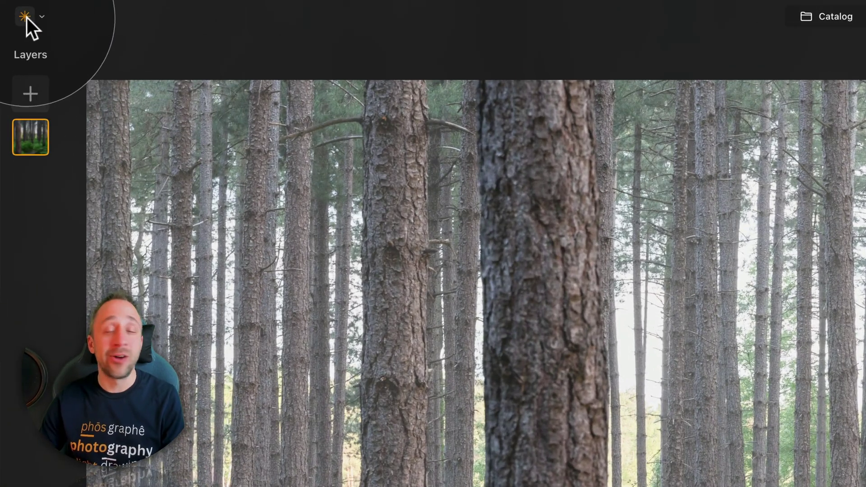
Step: Clear the catalog cache in Preferences so its size drops from 0.1 GB to 0 GB
left_click(25, 17)
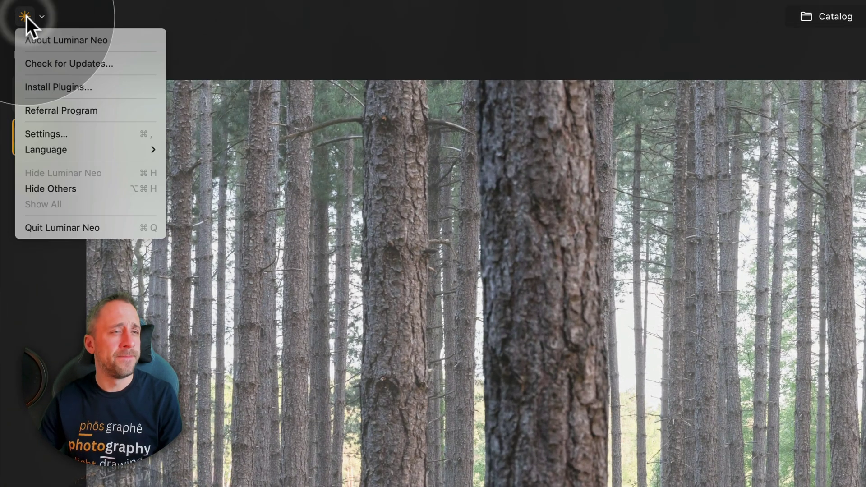
left_click(85, 135)
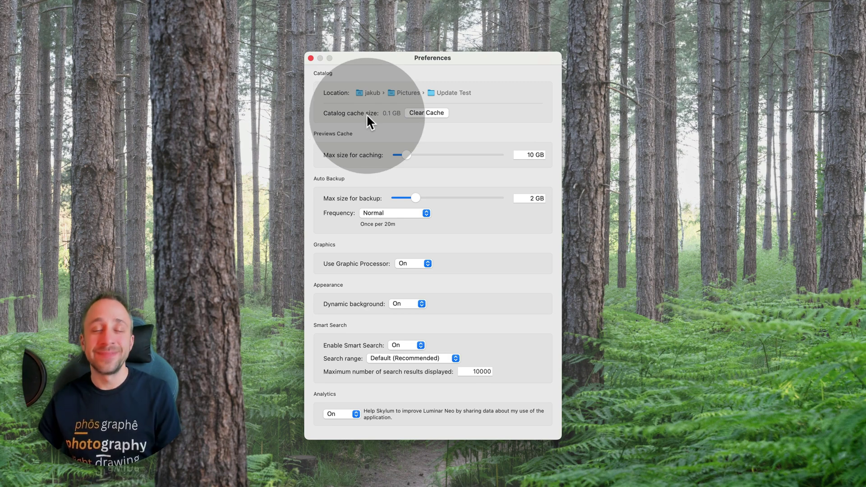
left_click(426, 113)
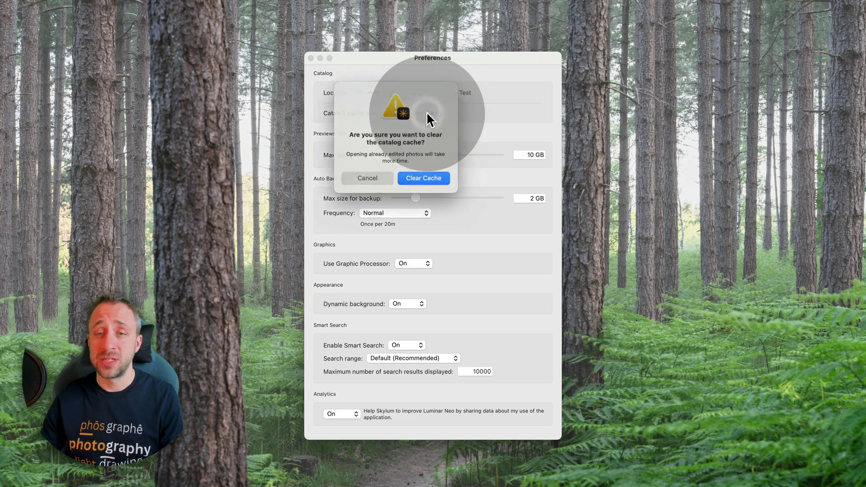
left_click(425, 178)
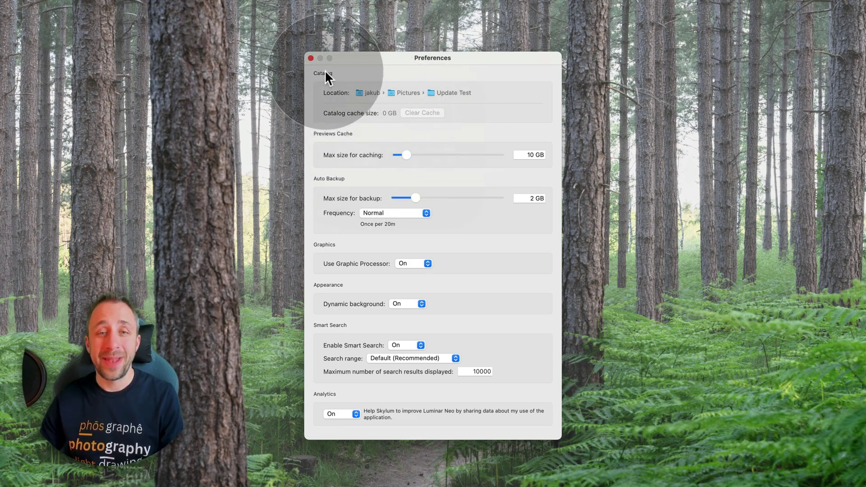
Step: Close Preferences to return to the hazed pine forest photo in the Edit view
left_click(311, 57)
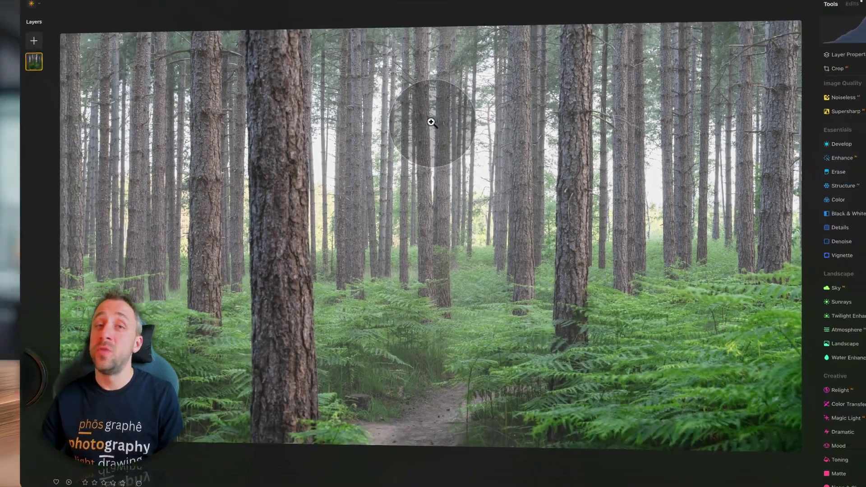